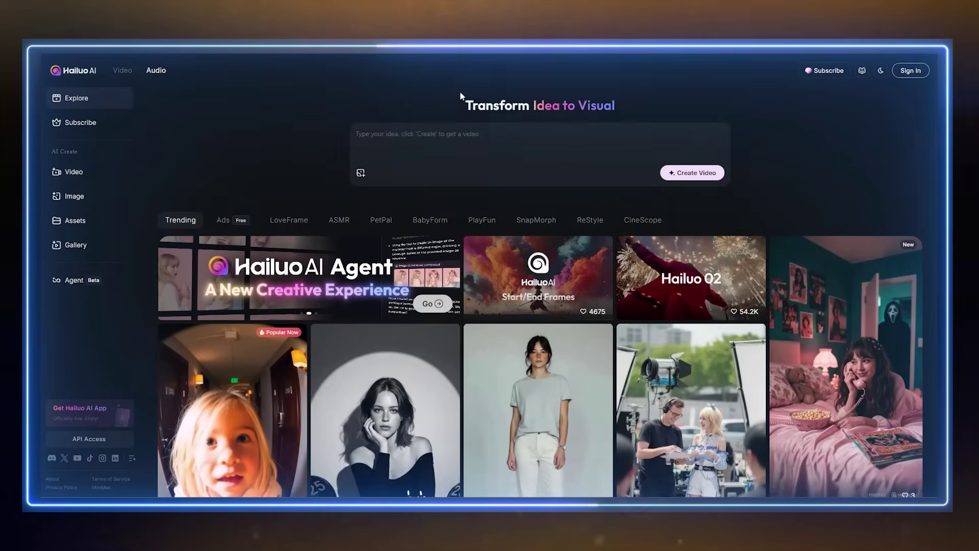
Sign in to Hailuo AI and dismiss the Agent announcement popup.
scroll(460, 90, "down", 4)
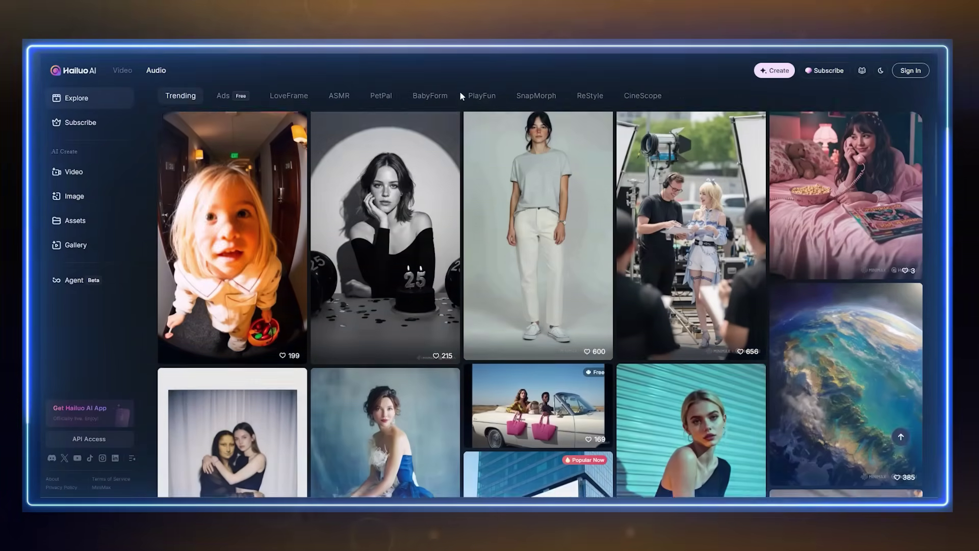
scroll(460, 90, "down", 5)
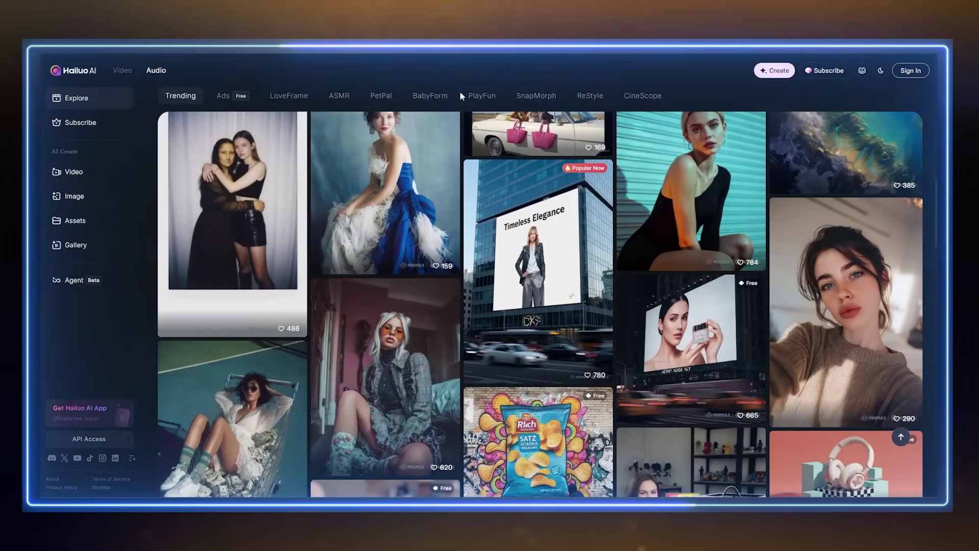
scroll(460, 91, "down", 5)
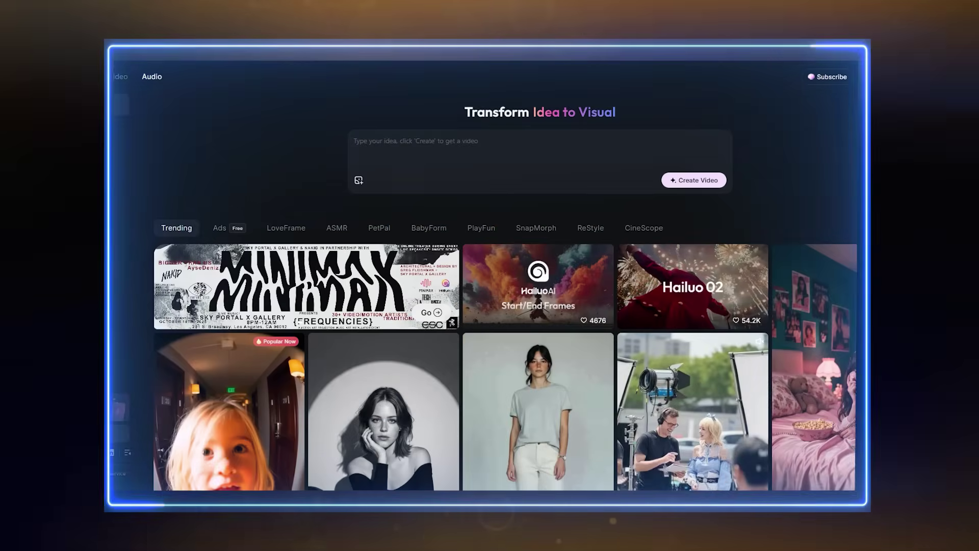
left_click(923, 73)
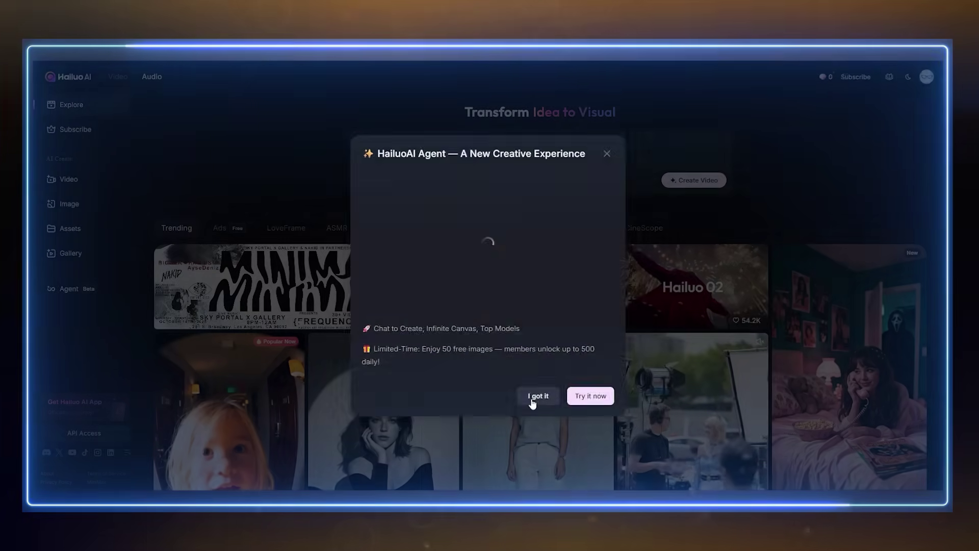
left_click(538, 396)
Scroll down through the Explore page's trending gallery.
mouse_move(492, 295)
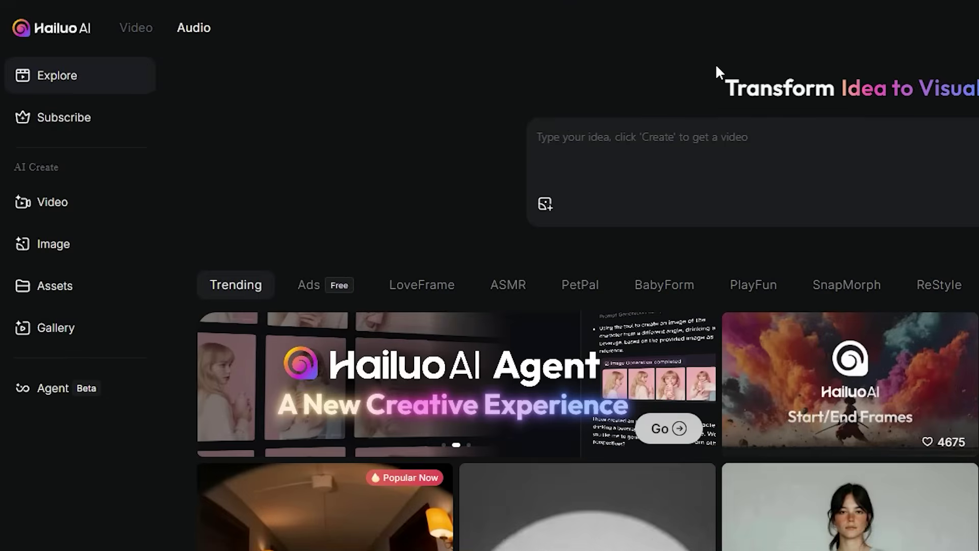
scroll(716, 66, "down", 6)
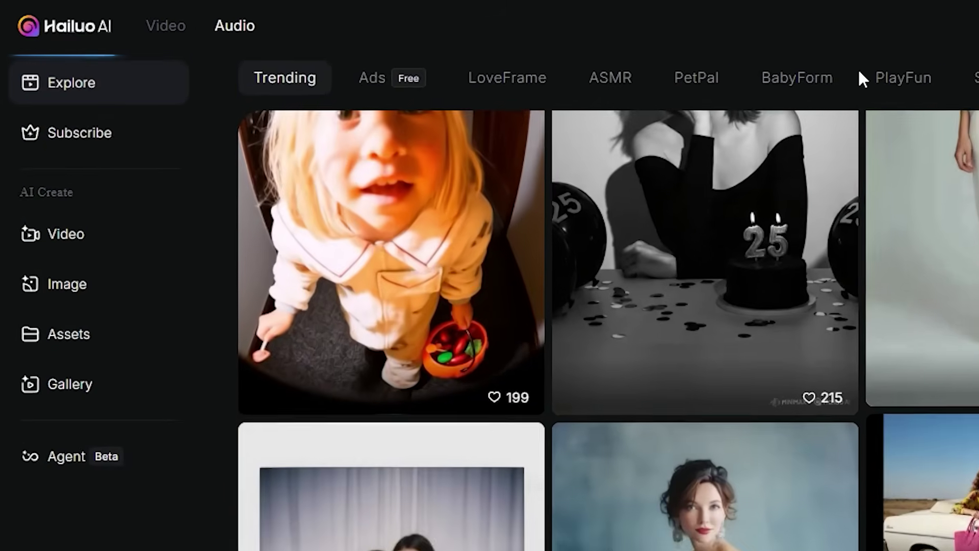
scroll(862, 79, "down", 10)
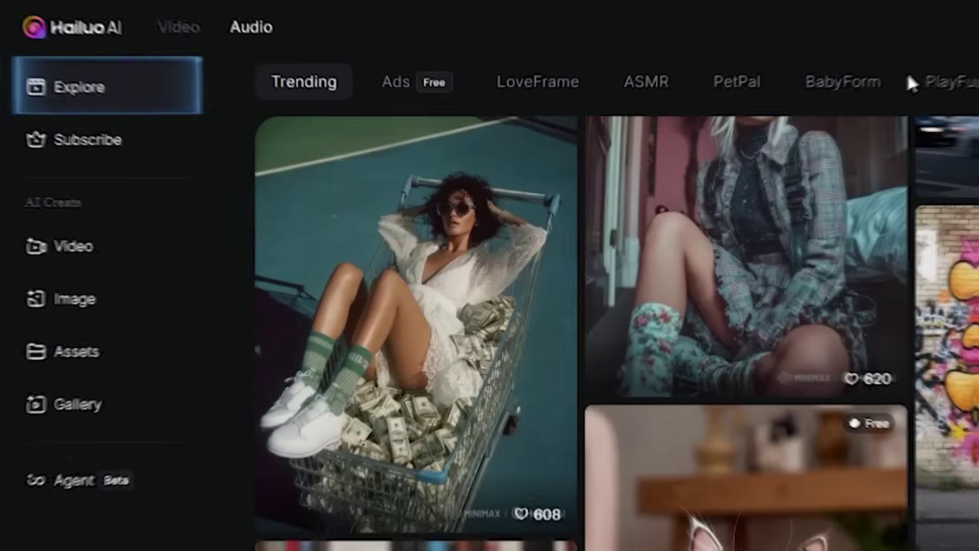
scroll(907, 69, "down", 8)
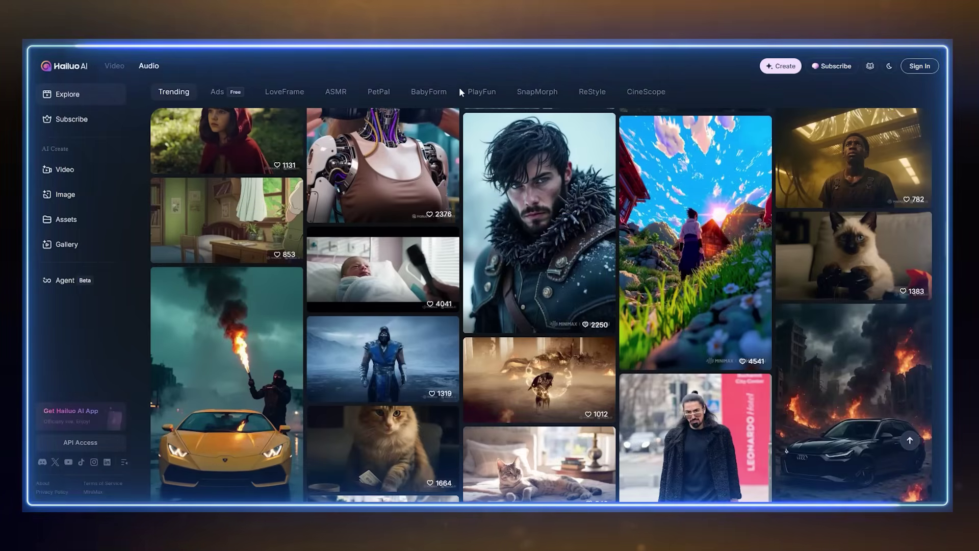
scroll(459, 87, "down", 12)
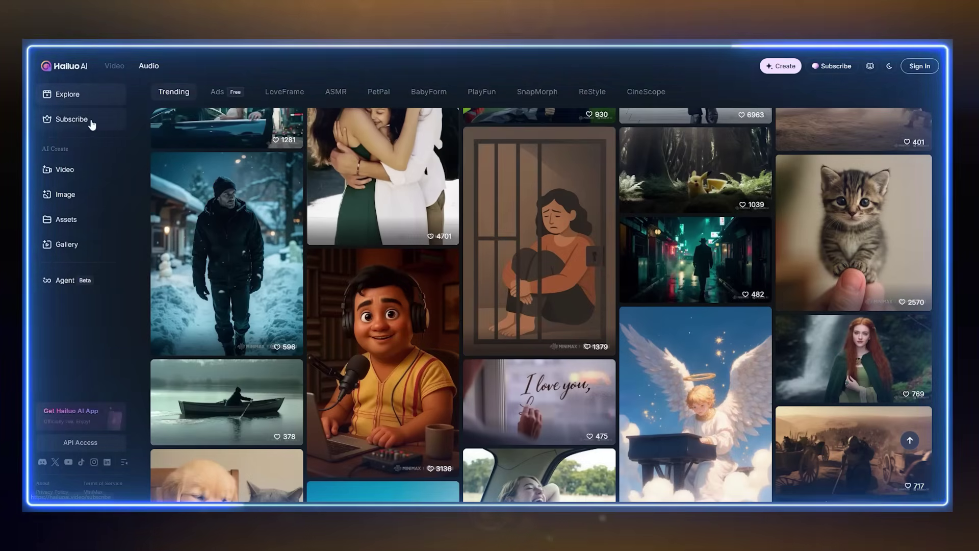
scroll(386, 61, "down", 4)
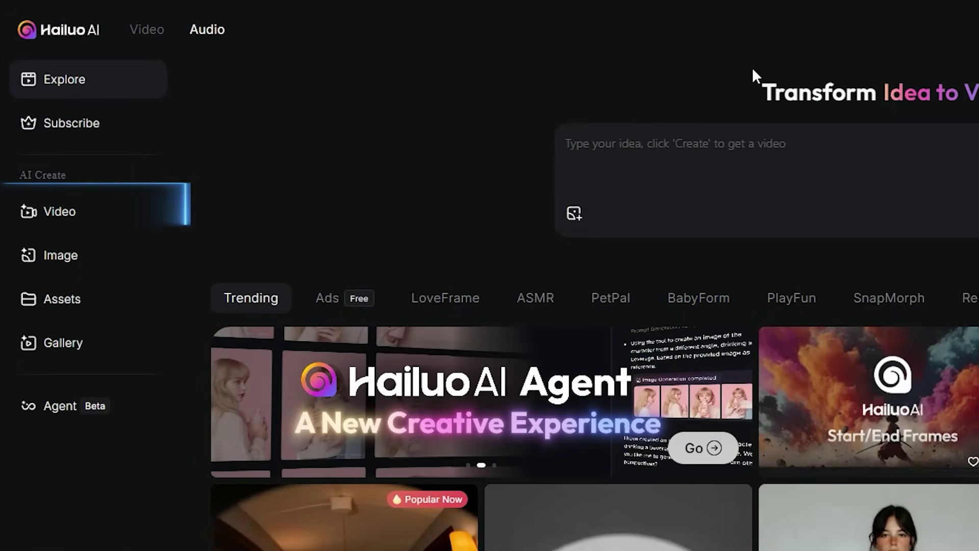
scroll(752, 70, "down", 4)
scroll(753, 72, "down", 12)
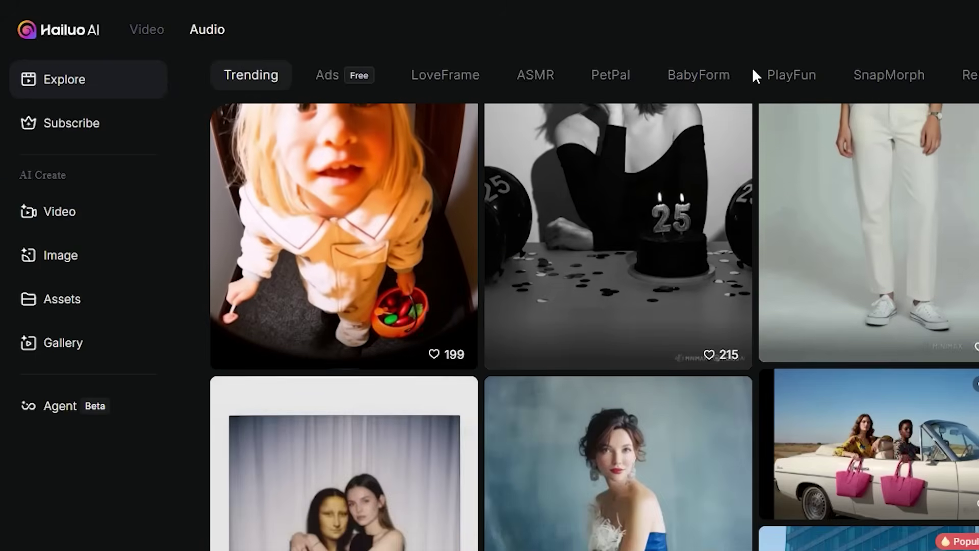
scroll(751, 66, "down", 4)
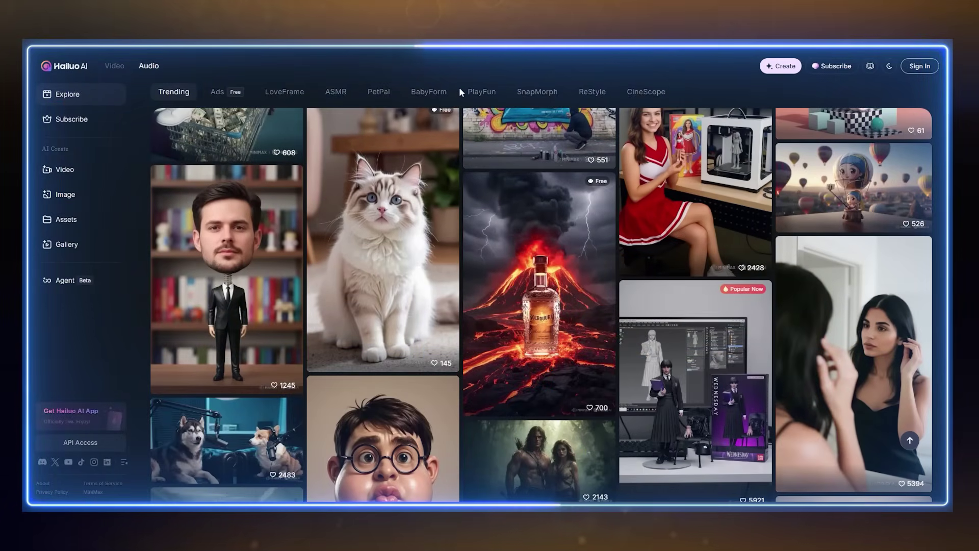
scroll(459, 87, "down", 5)
scroll(459, 86, "down", 5)
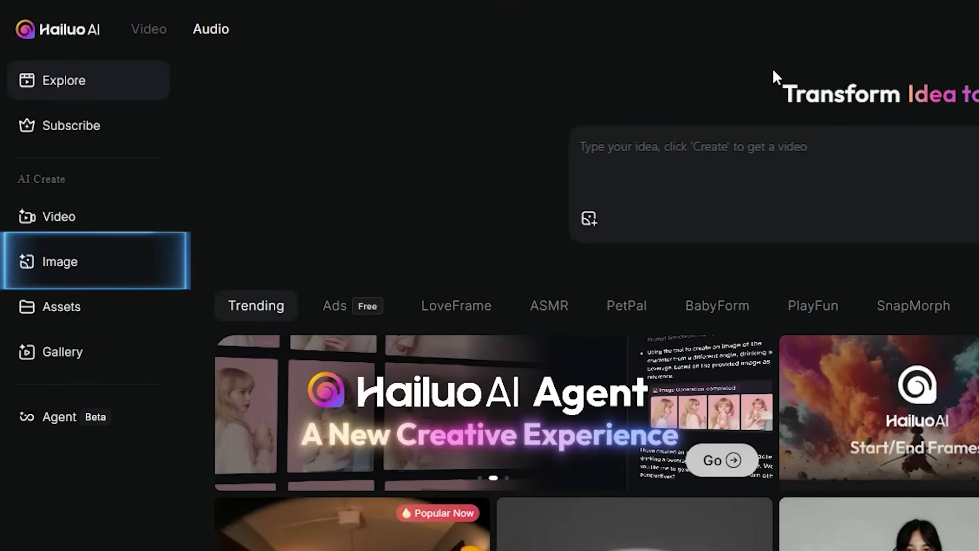
Scroll further through the Explore trending gallery.
scroll(772, 68, "down", 8)
scroll(772, 69, "down", 5)
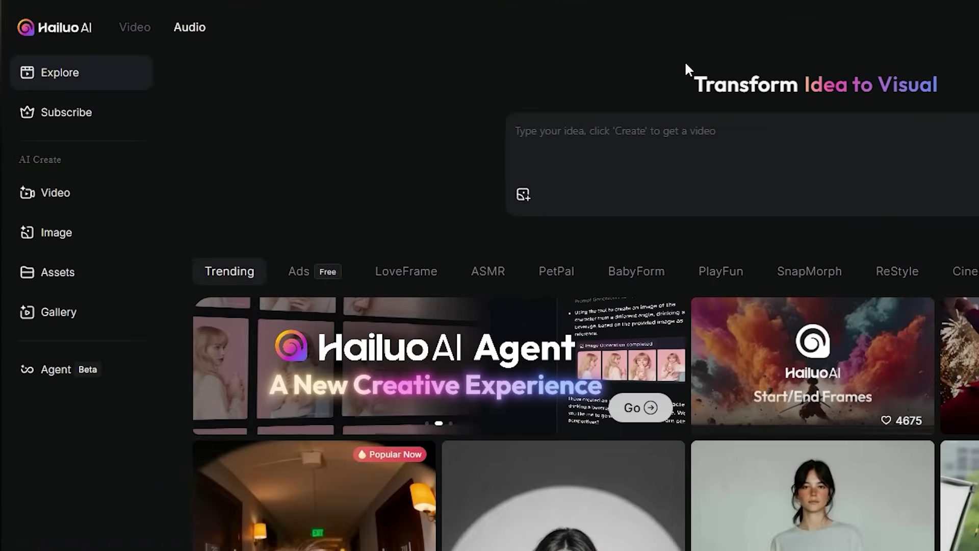
scroll(684, 60, "down", 4)
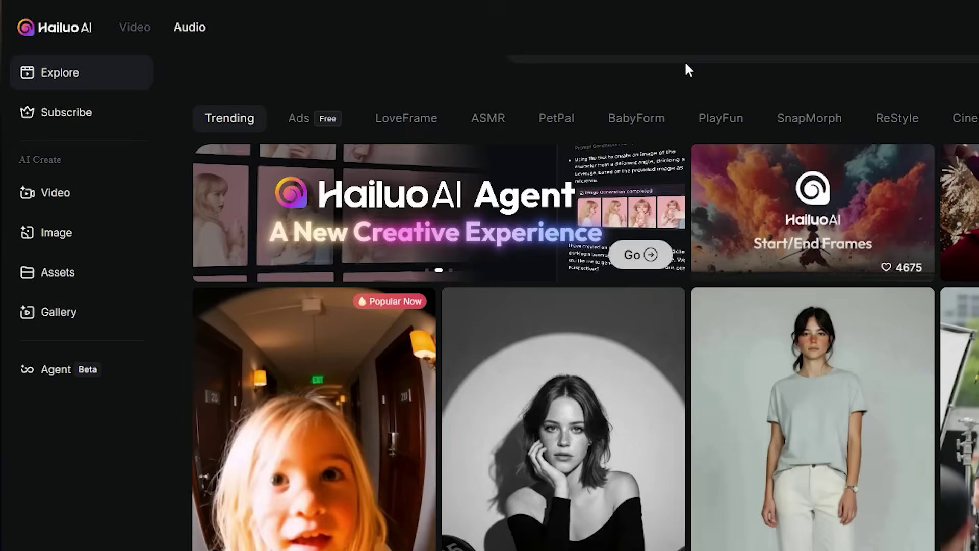
scroll(685, 61, "down", 5)
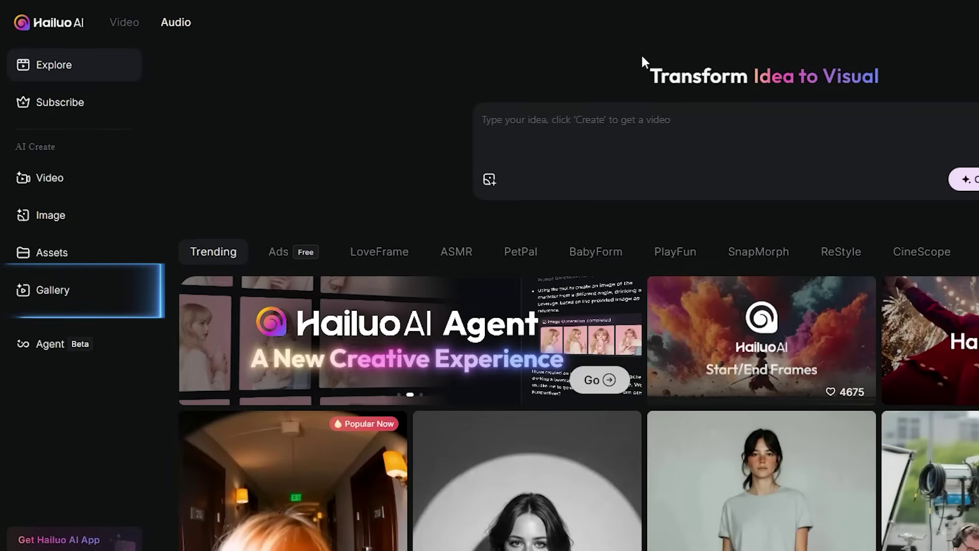
scroll(641, 54, "down", 5)
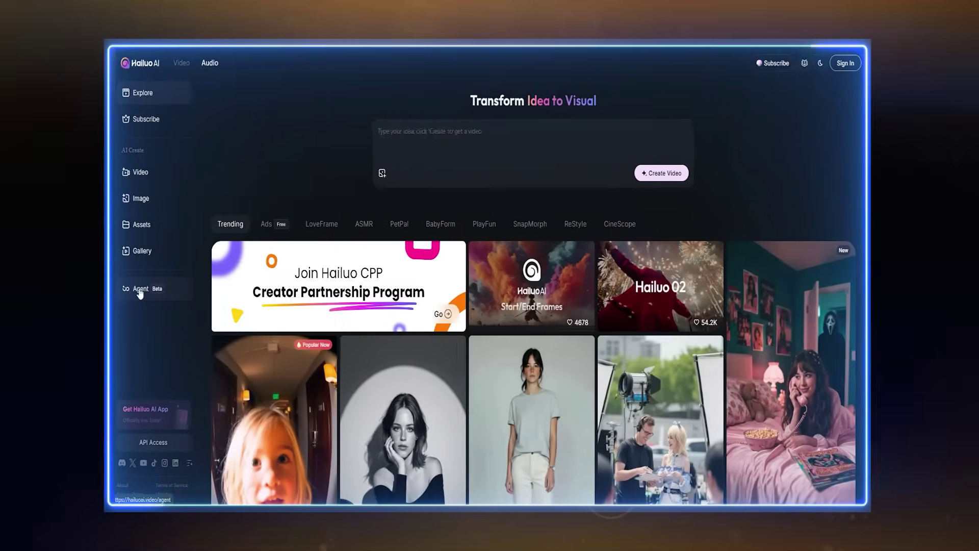
Look over the Agent creative workspace and open a generated video in detail.
left_click(48, 370)
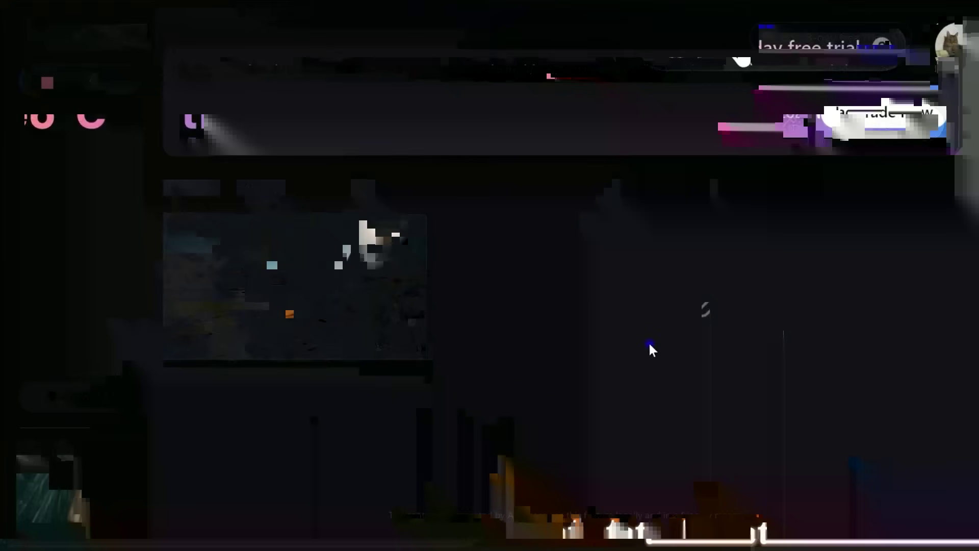
mouse_move(357, 331)
left_click(332, 316)
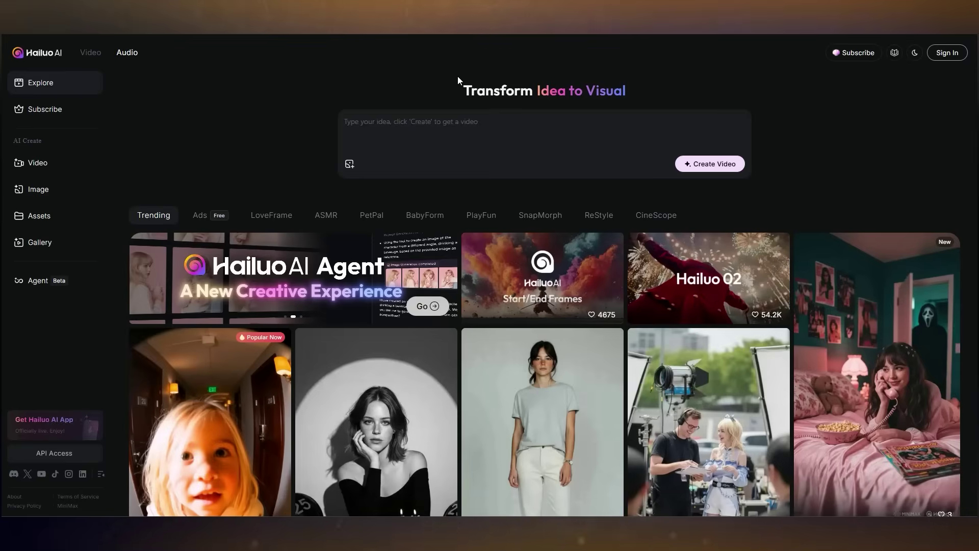
scroll(458, 77, "down", 8)
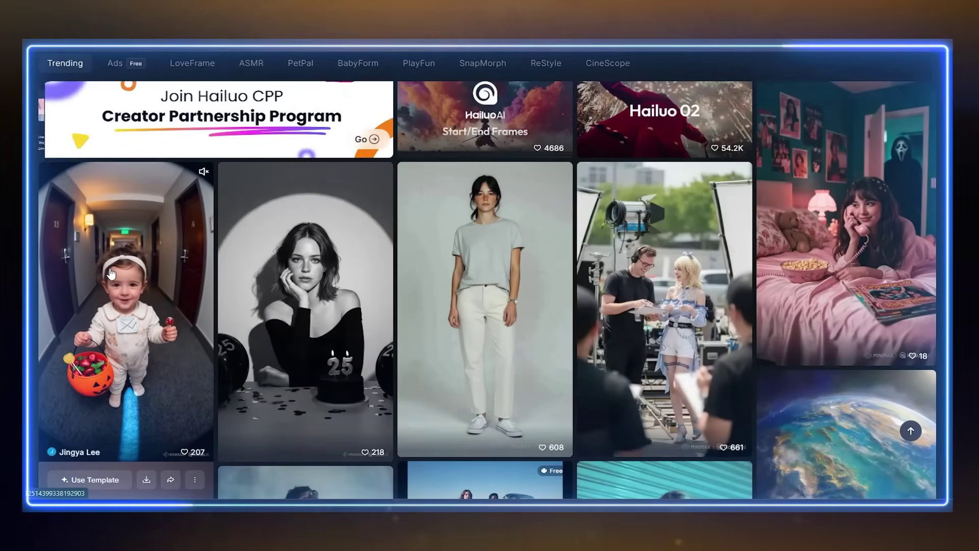
scroll(110, 274, "down", 3)
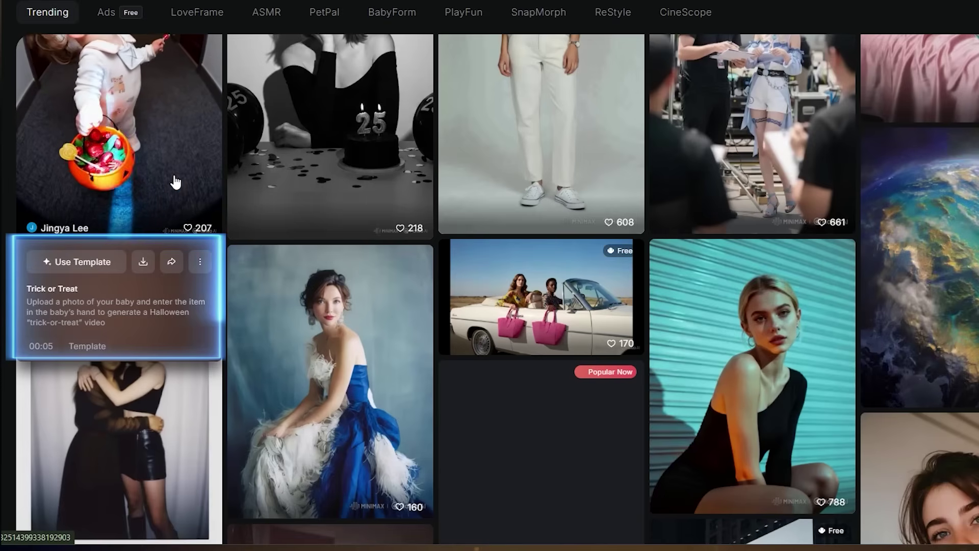
mouse_move(310, 247)
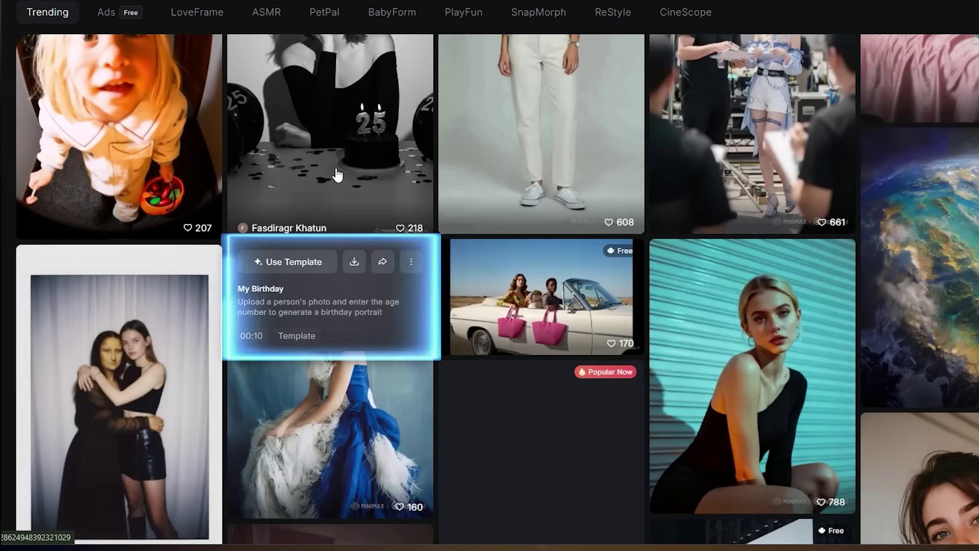
mouse_move(505, 161)
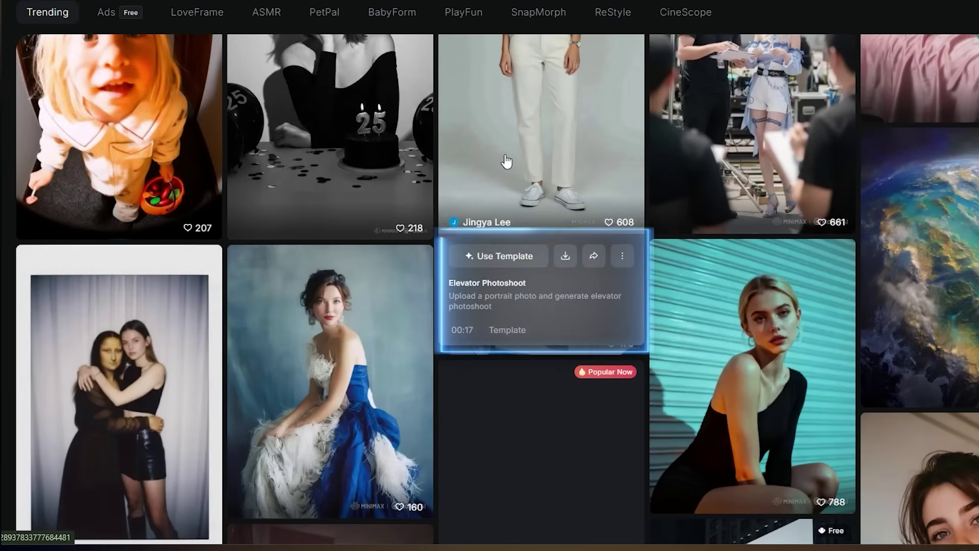
mouse_move(678, 161)
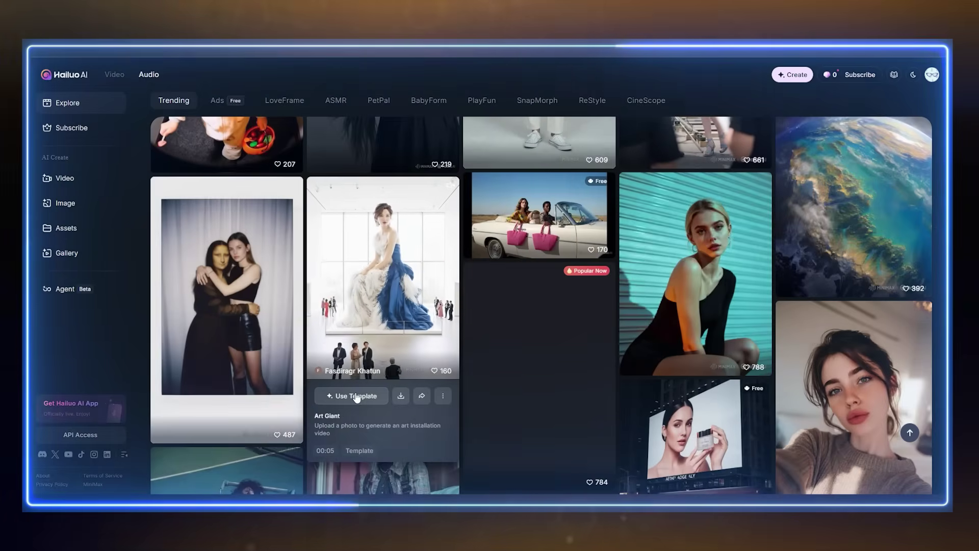
left_click(356, 396)
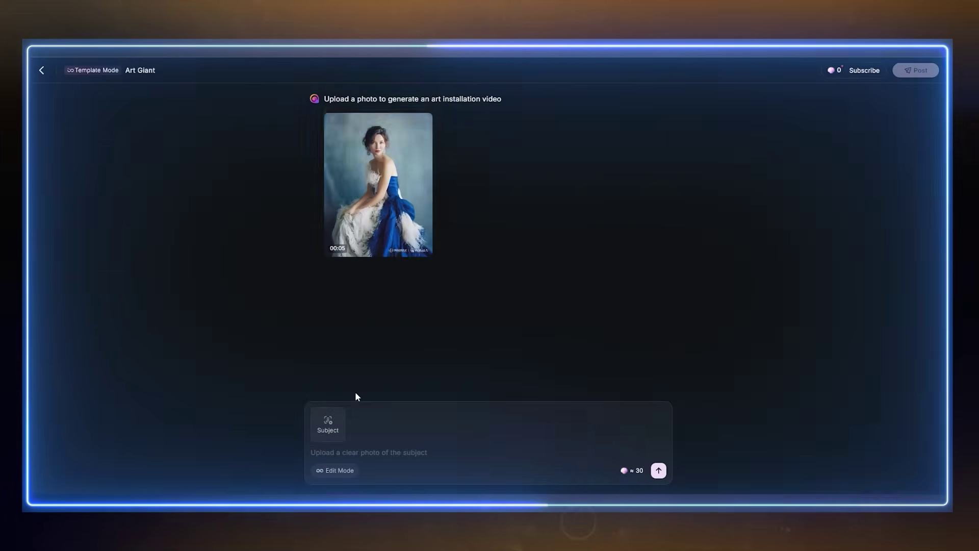
Pick a subject photo for the Art Giant template, then open the desert car video.
left_click(325, 424)
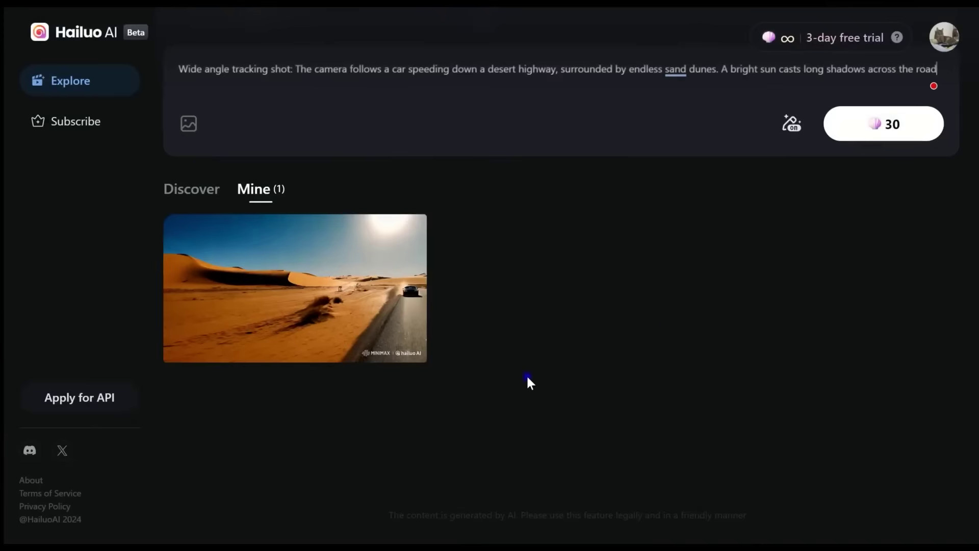
mouse_move(352, 329)
left_click(332, 316)
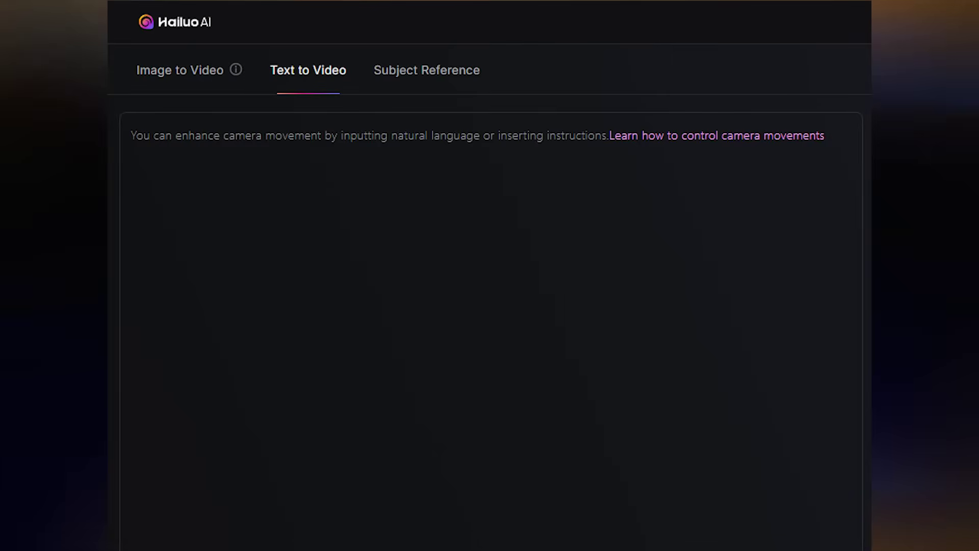
Write the sunrise mountain prompt, turn on prompt enhance, and browse the Presets library.
left_click(137, 143)
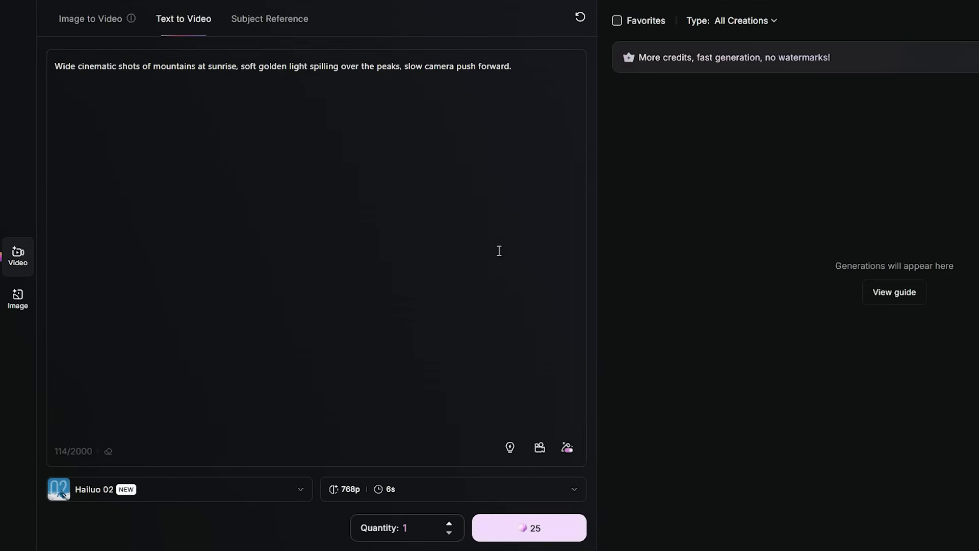
left_click(569, 448)
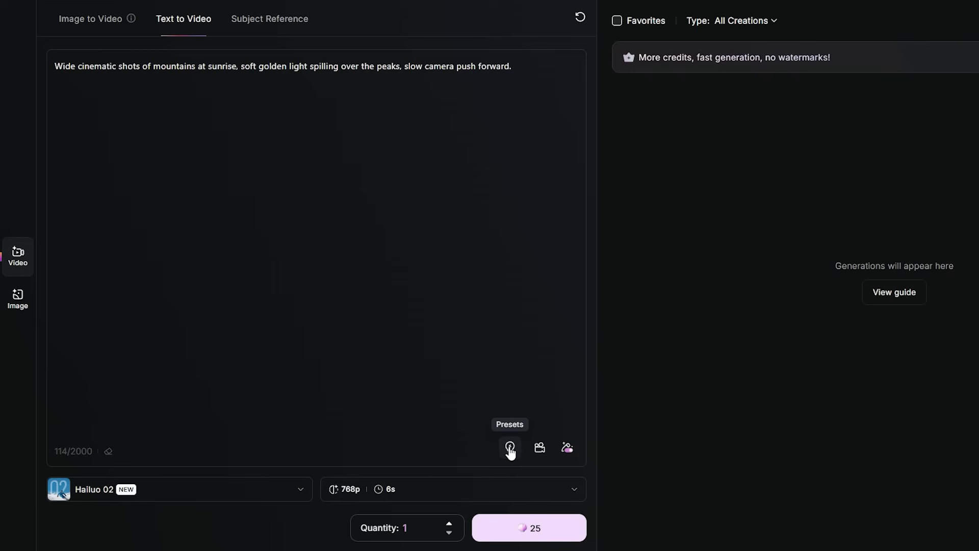
left_click(510, 449)
scroll(672, 282, "down", 4)
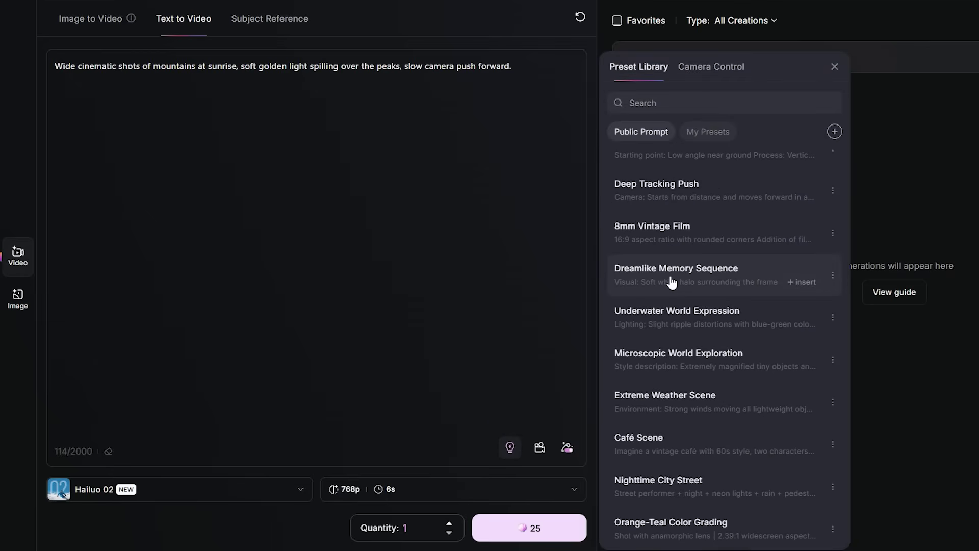
Look through the Camera Control shot options, then close them.
left_click(710, 67)
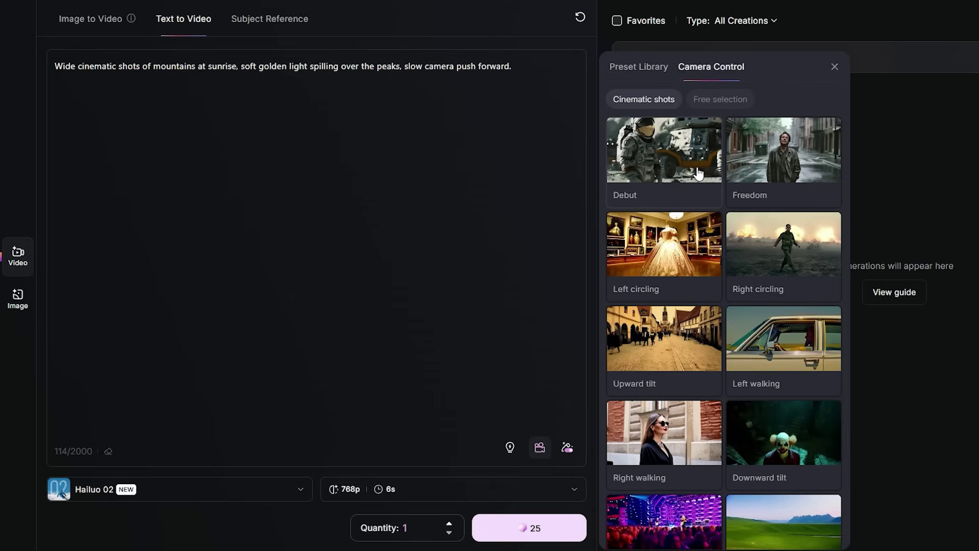
scroll(759, 162, "down", 3)
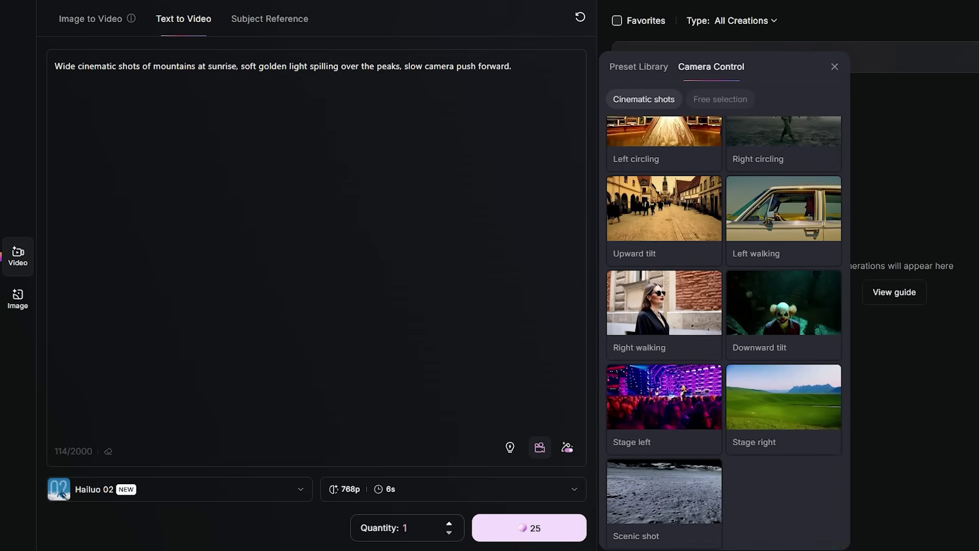
key("Escape")
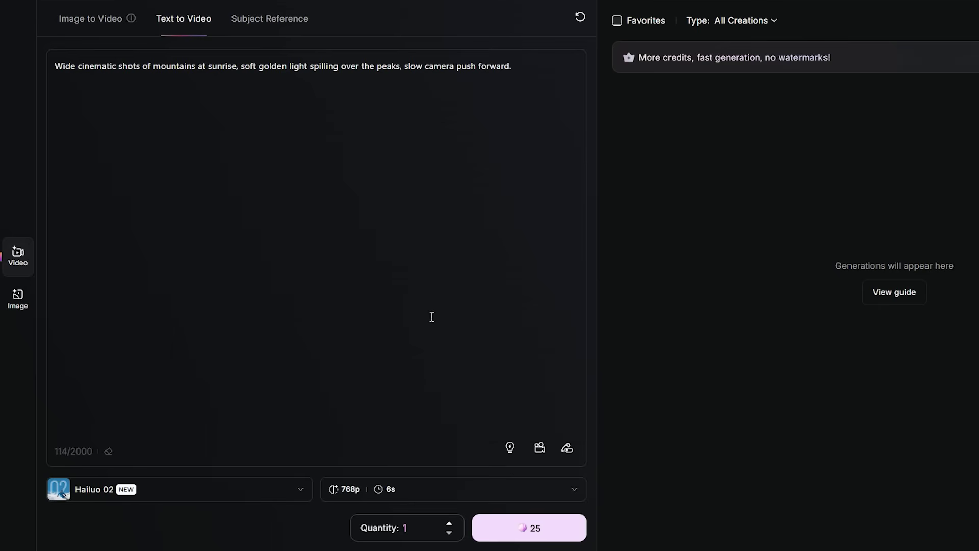
left_click(190, 495)
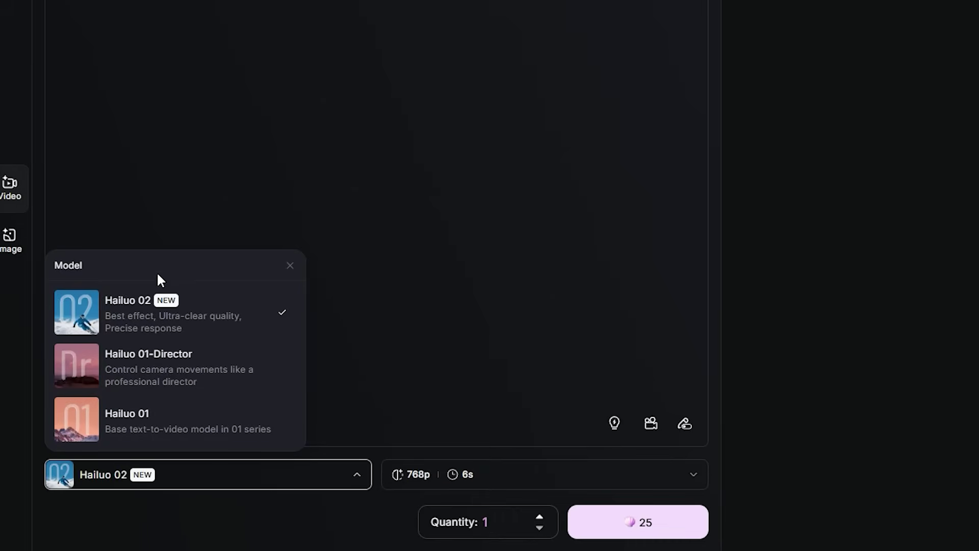
left_click(145, 305)
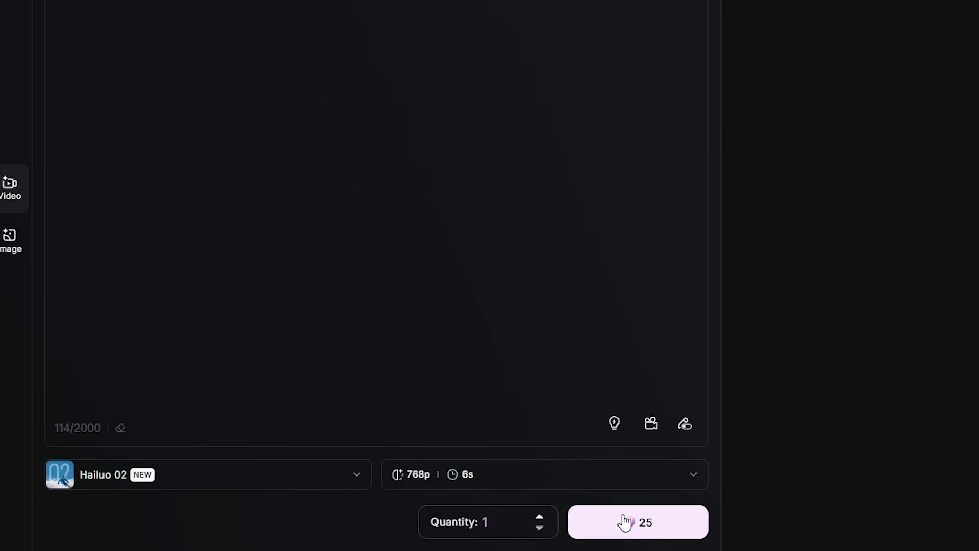
left_click(533, 485)
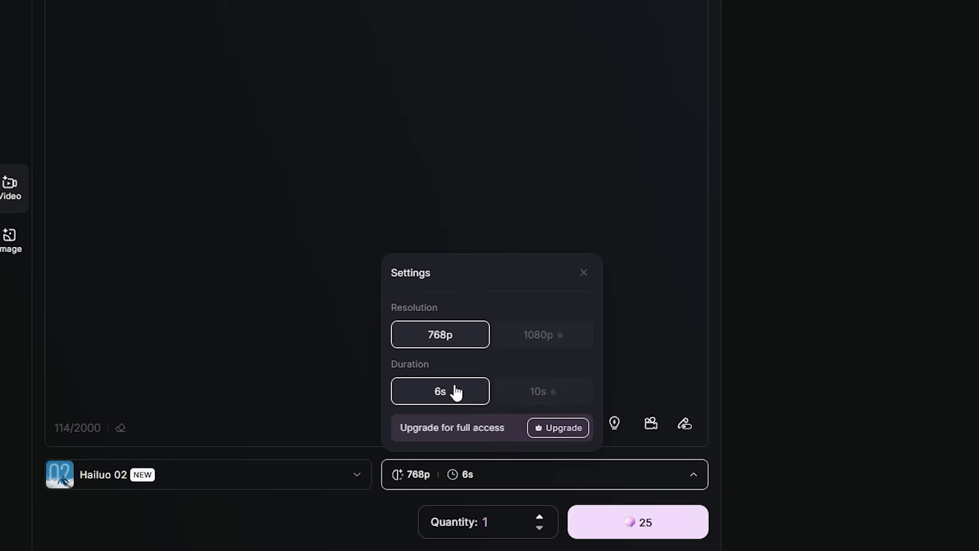
left_click(642, 237)
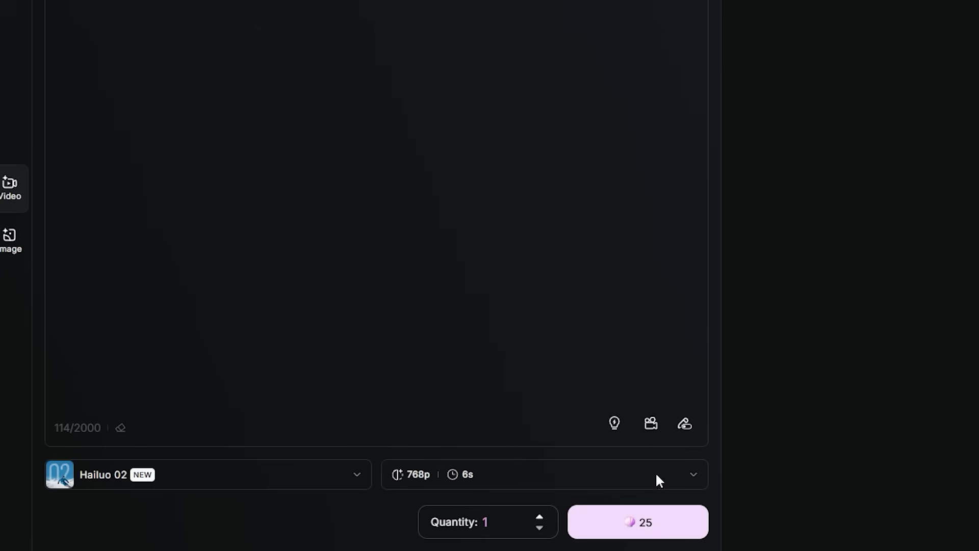
left_click(657, 530)
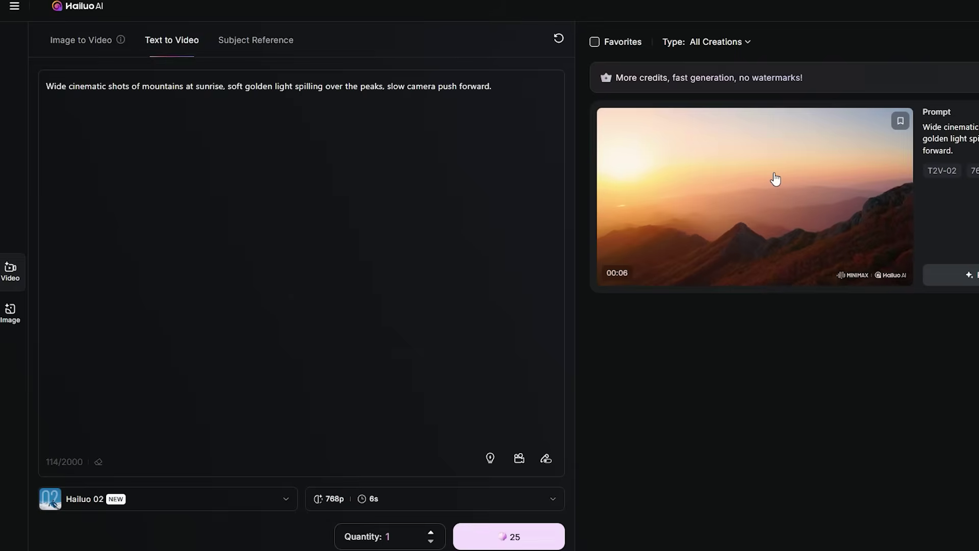
Play the finished 6-second sunrise mountain video at full size.
left_click(603, 183)
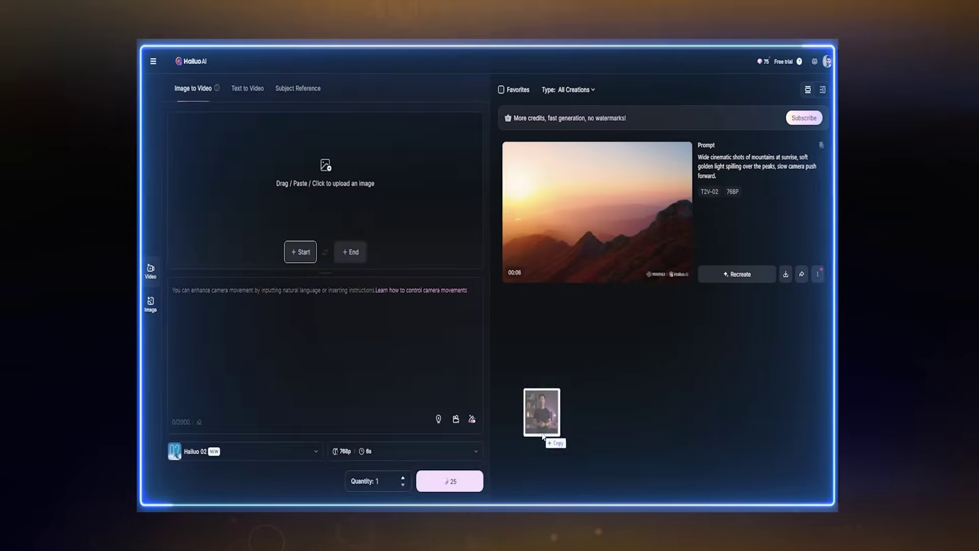
Upload the man's start and end frame photos and paste the slow zoom-forward prompt.
left_click_drag(948, 548, 409, 356)
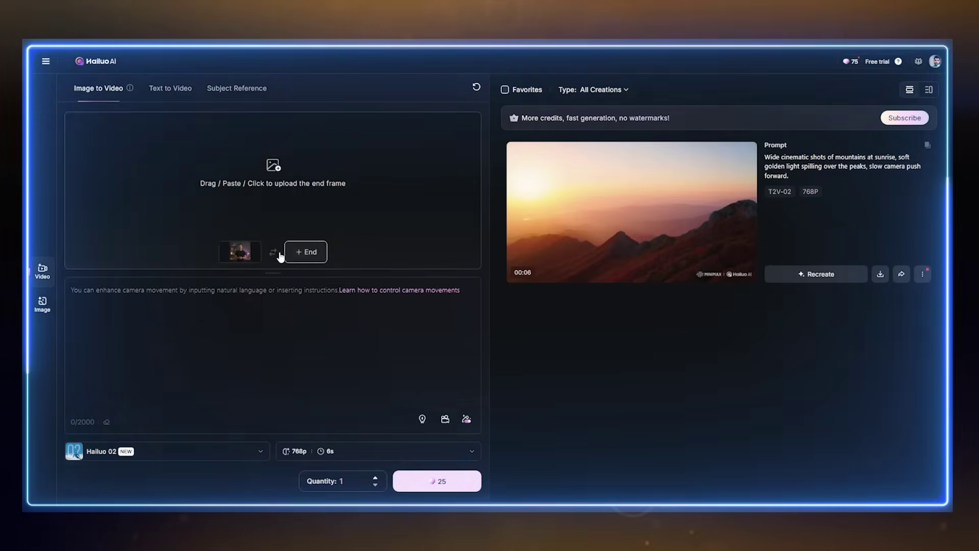
left_click(306, 252)
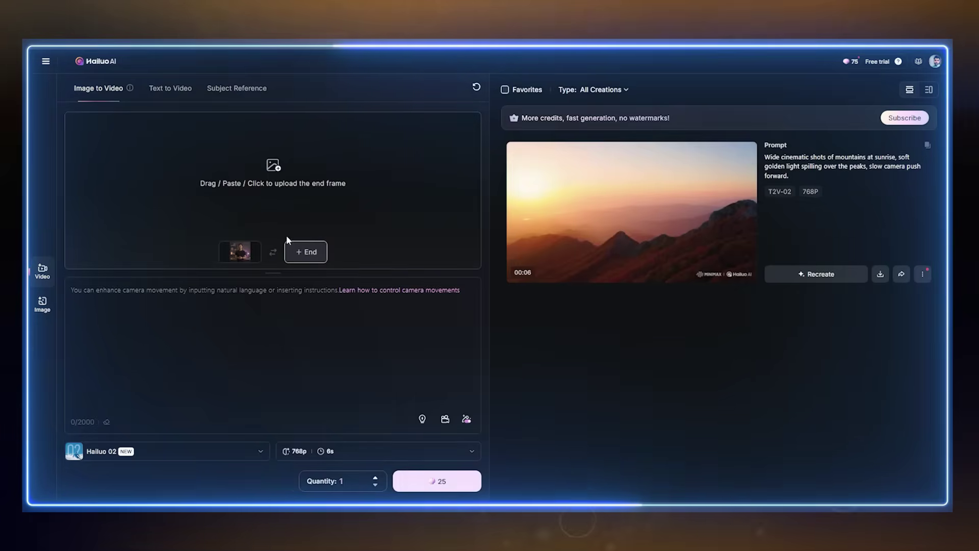
left_click(282, 189)
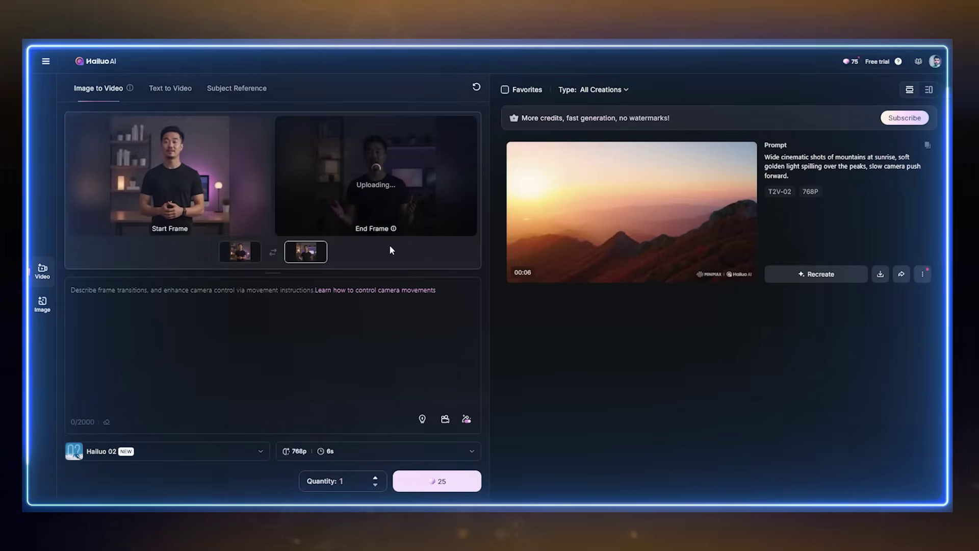
left_click(82, 294)
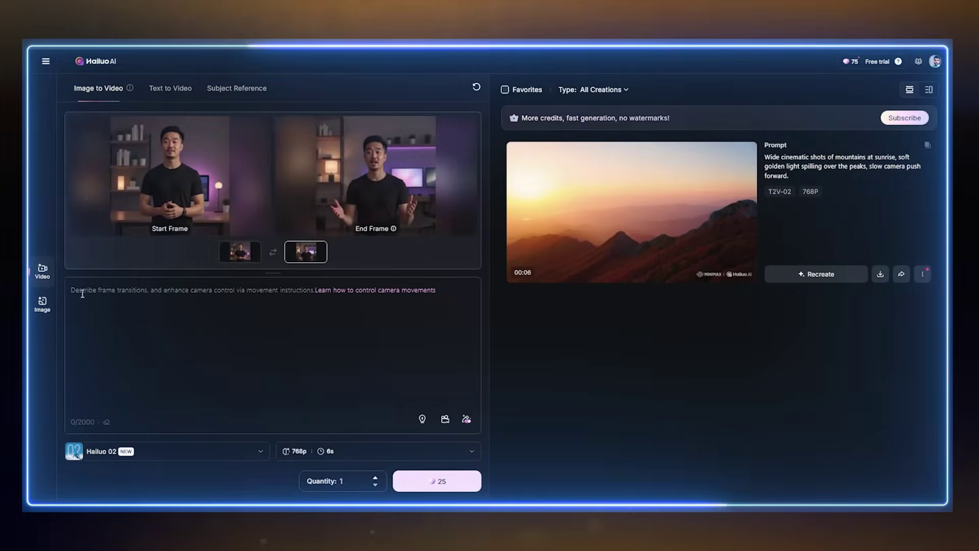
type("Slow zoom forward with natural movement, keep the original style of the photo.")
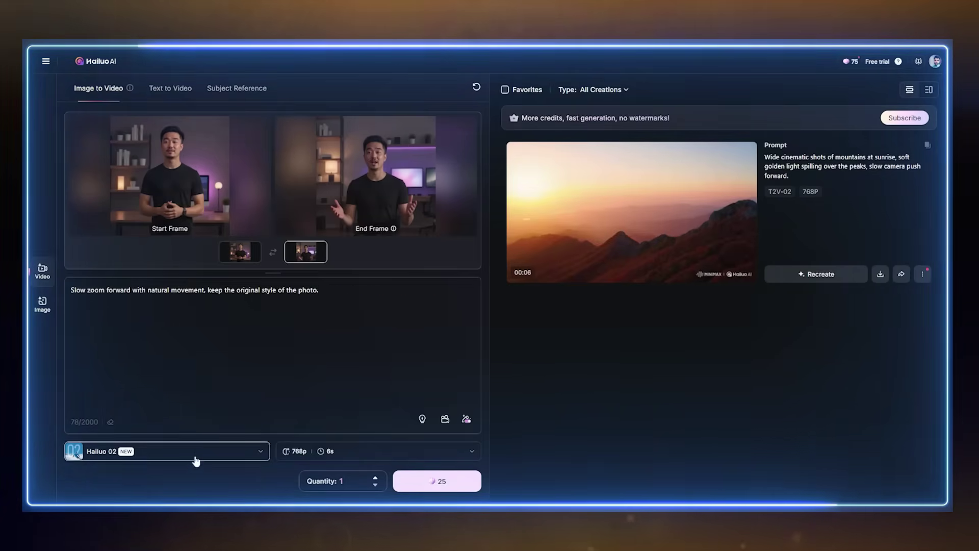
Browse the public Preset Library for the image-to-video prompt, then close it.
left_click(422, 419)
scroll(565, 296, "down", 5)
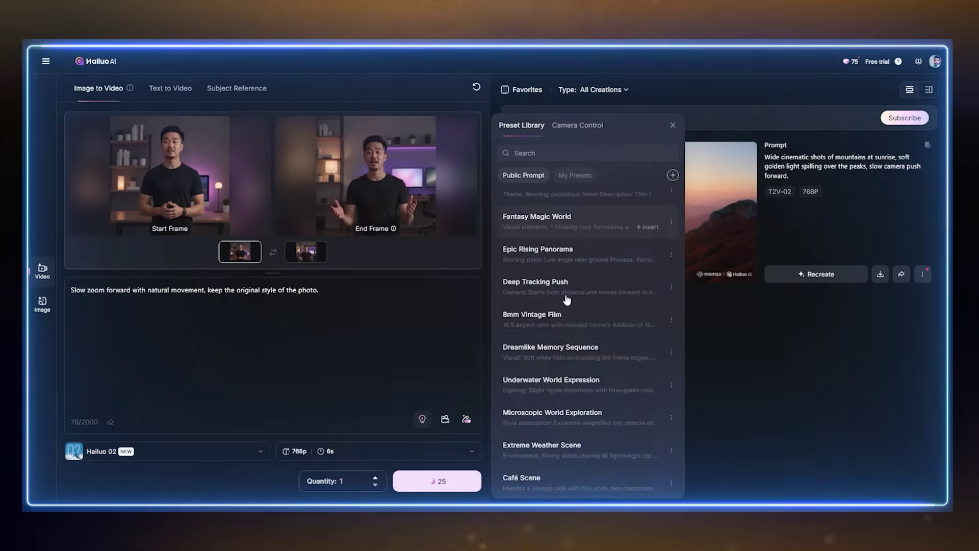
scroll(567, 300, "up", 3)
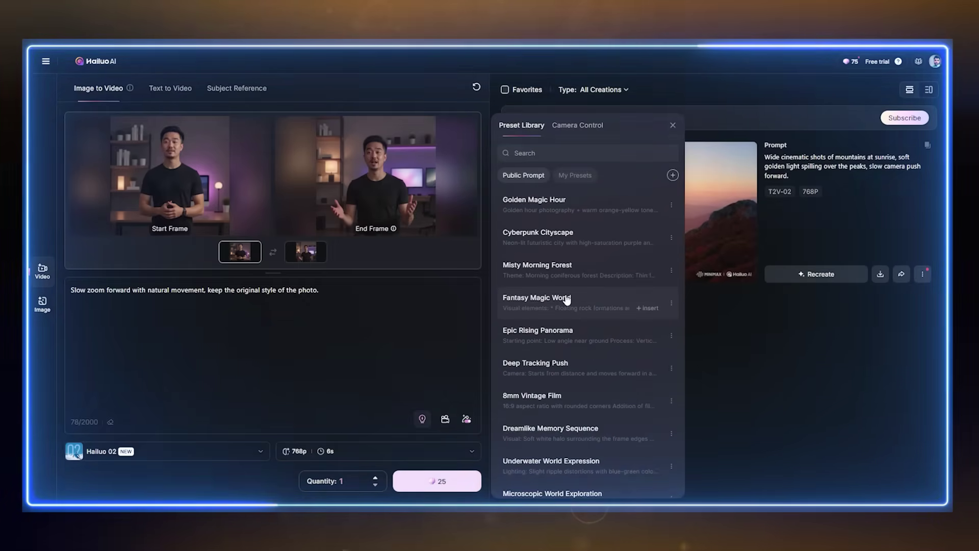
left_click(435, 321)
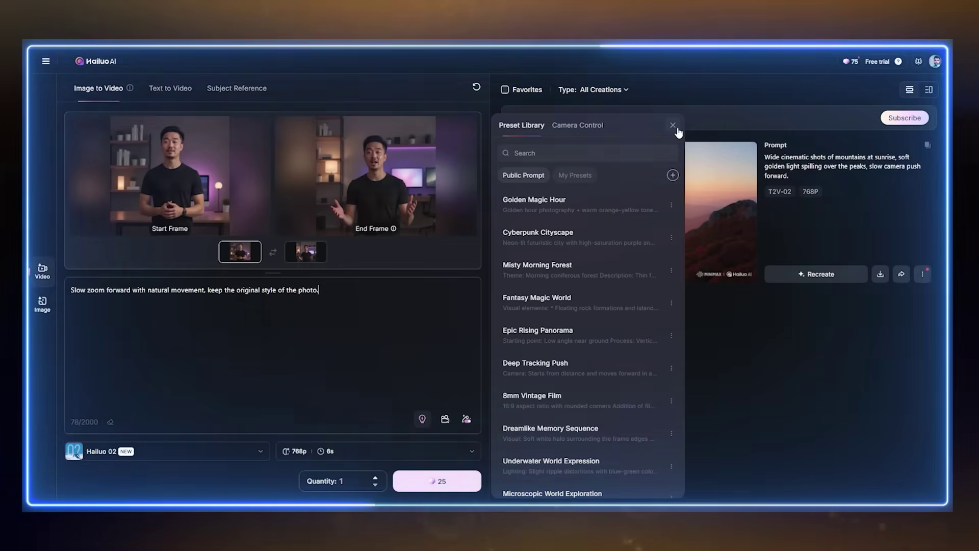
left_click(673, 125)
Keep Hailuo 02 as the model and check the 768p, 6s settings.
left_click(199, 455)
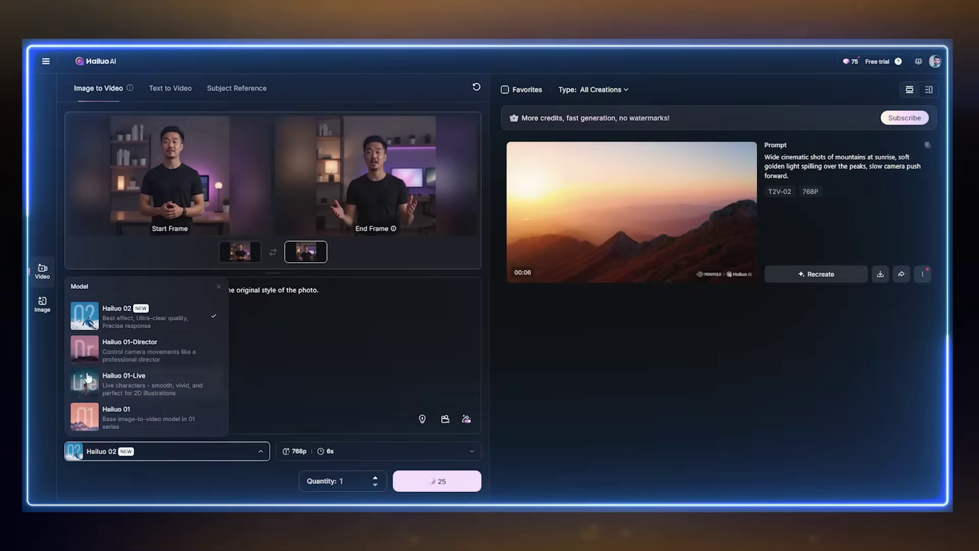
left_click(117, 312)
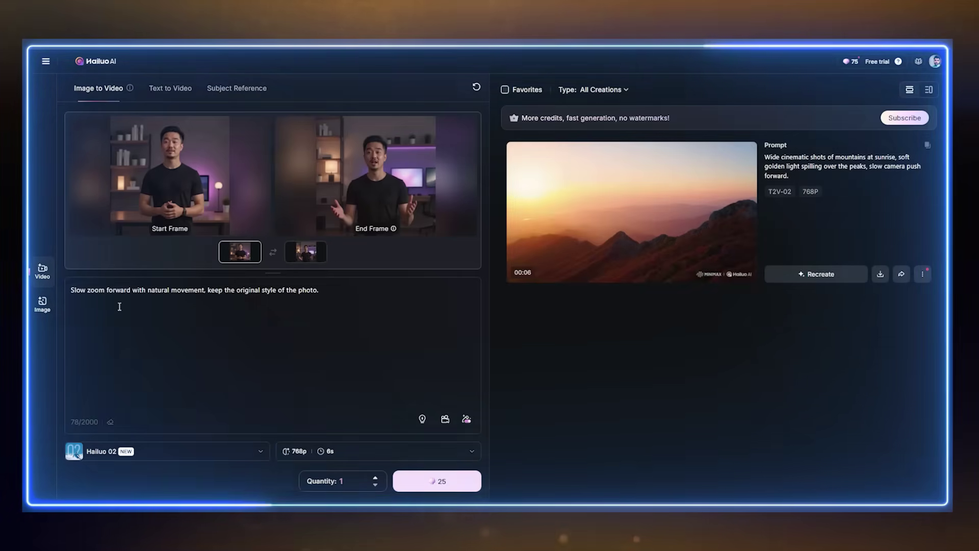
left_click(351, 454)
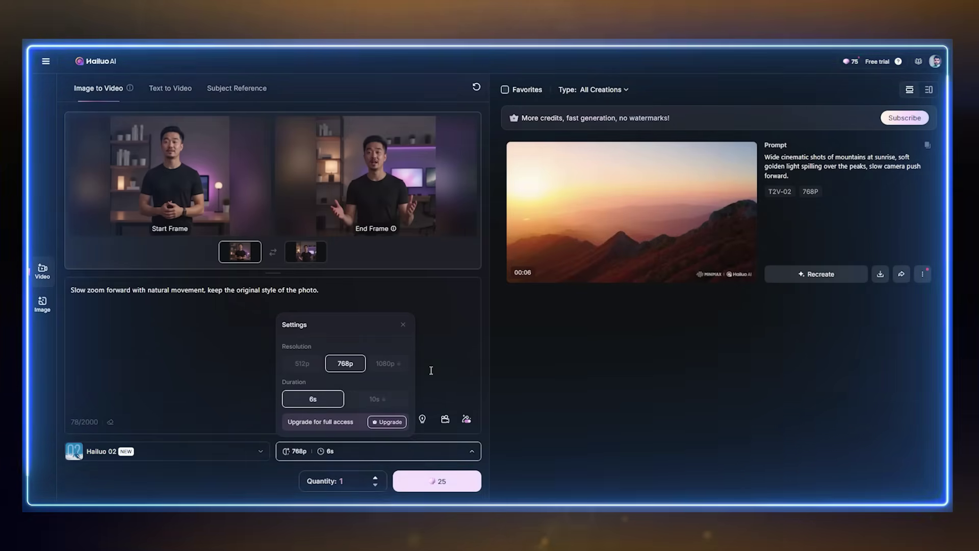
left_click(430, 369)
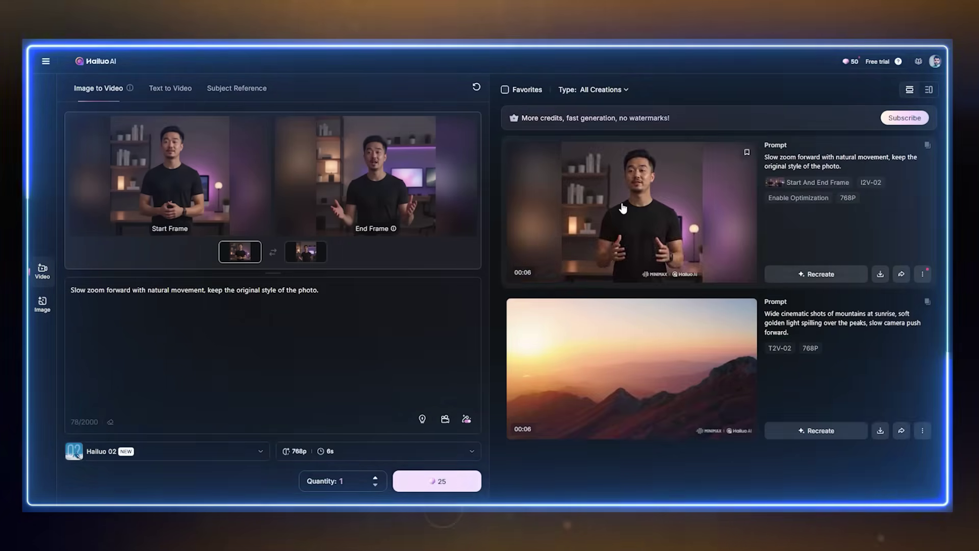
Play the newly finished start-to-end-frame video of the man.
left_click(621, 202)
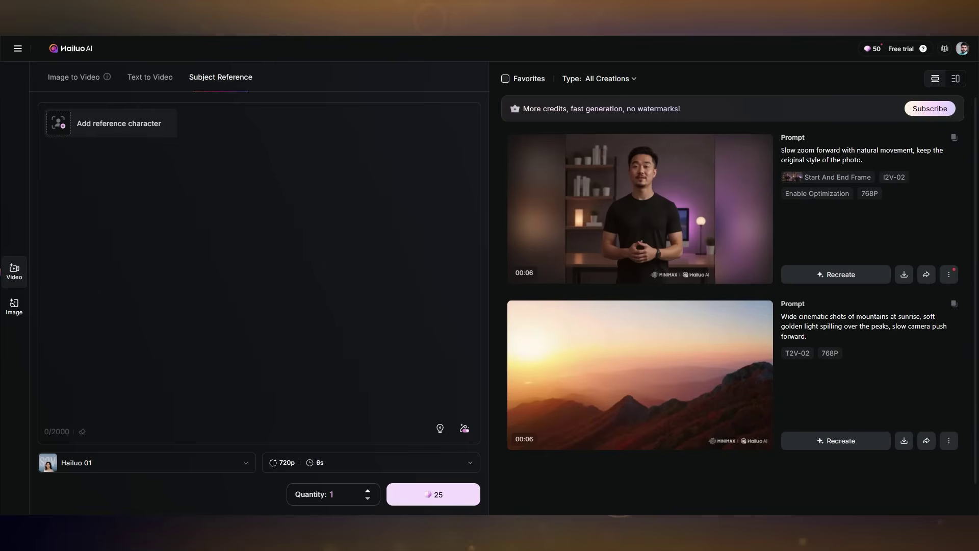
Set the man's photo as reference character, paste the cyberpunk street prompt, then view the clip.
left_click_drag(504, 455, 167, 179)
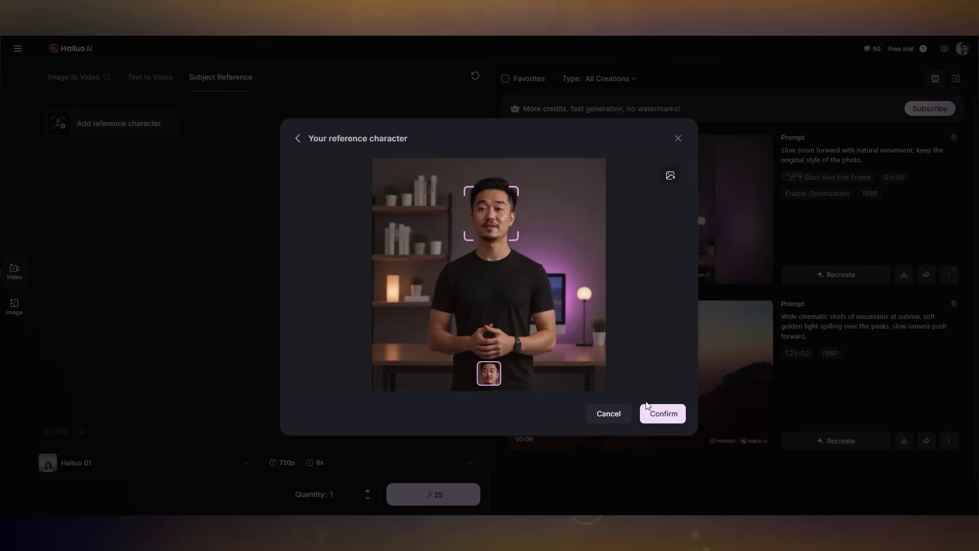
left_click(649, 415)
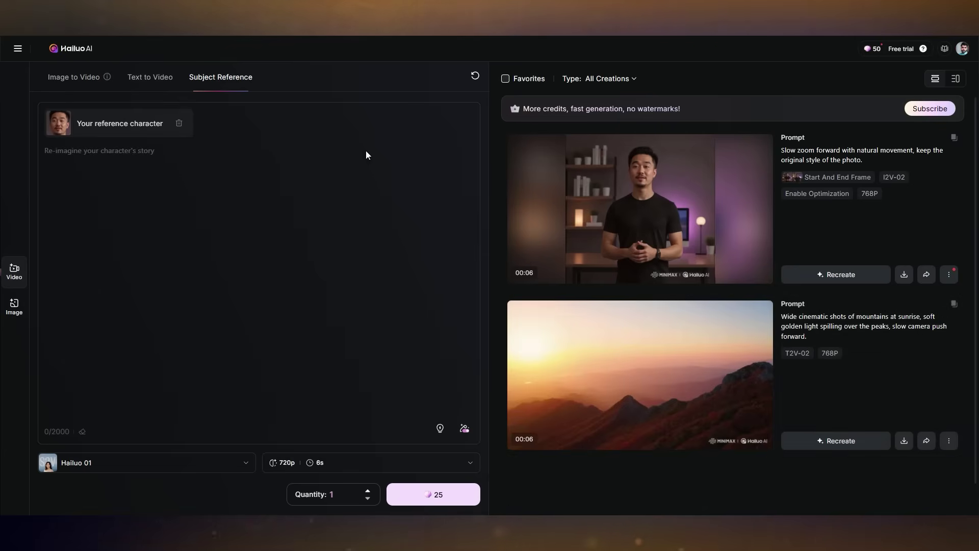
type("The same person walking through a neon-lit cyberpunk street at night.")
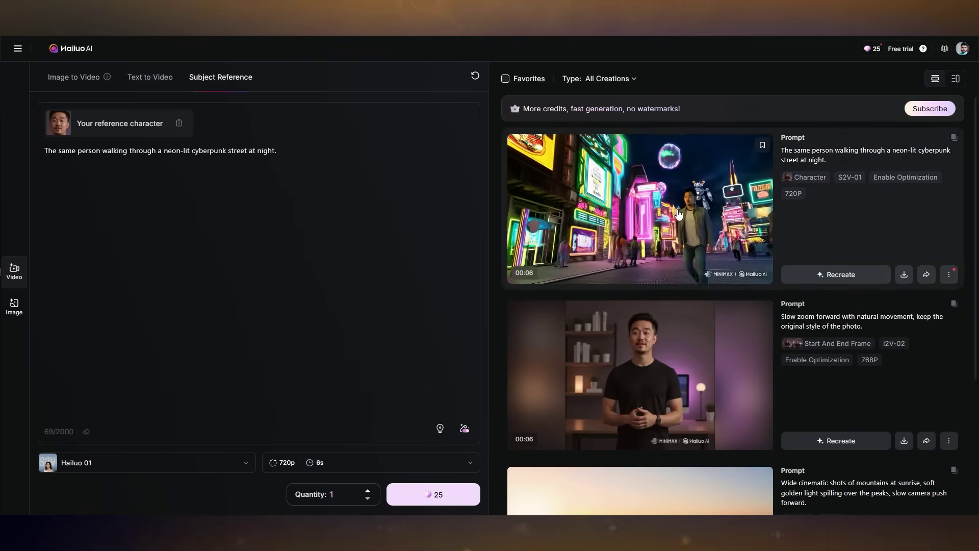
left_click(678, 214)
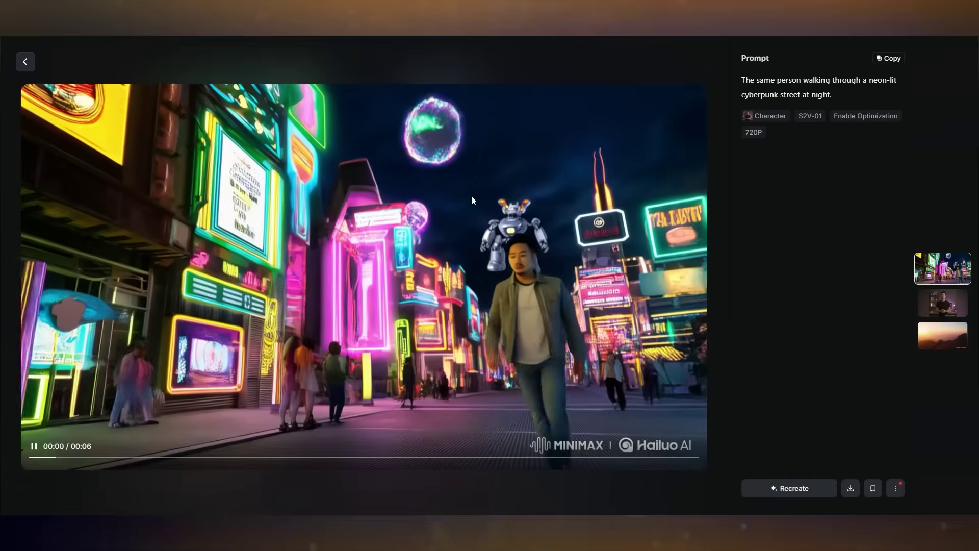
Pause the cyberpunk clip playing in the full-size viewer.
left_click(471, 199)
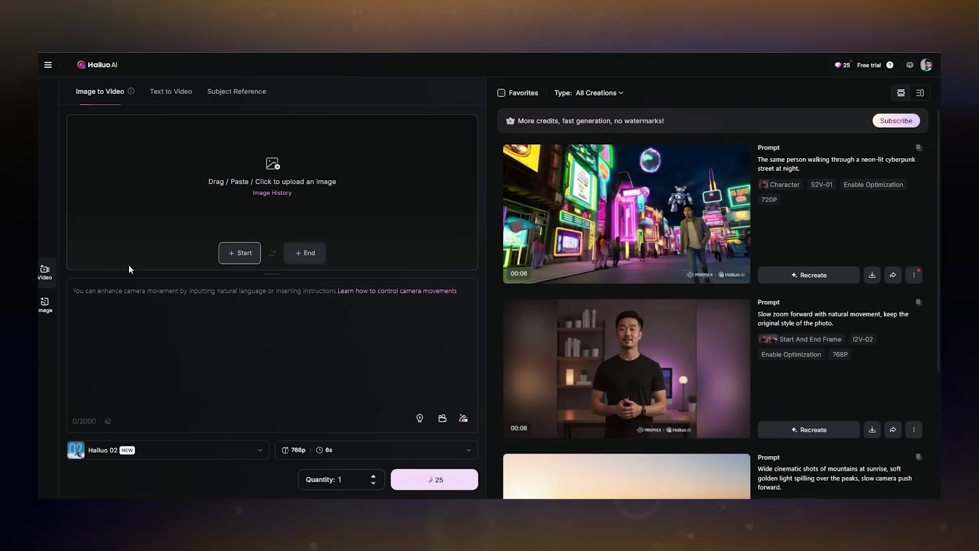
Drop a castle image onto the Start frame upload area.
left_click_drag(540, 430, 209, 205)
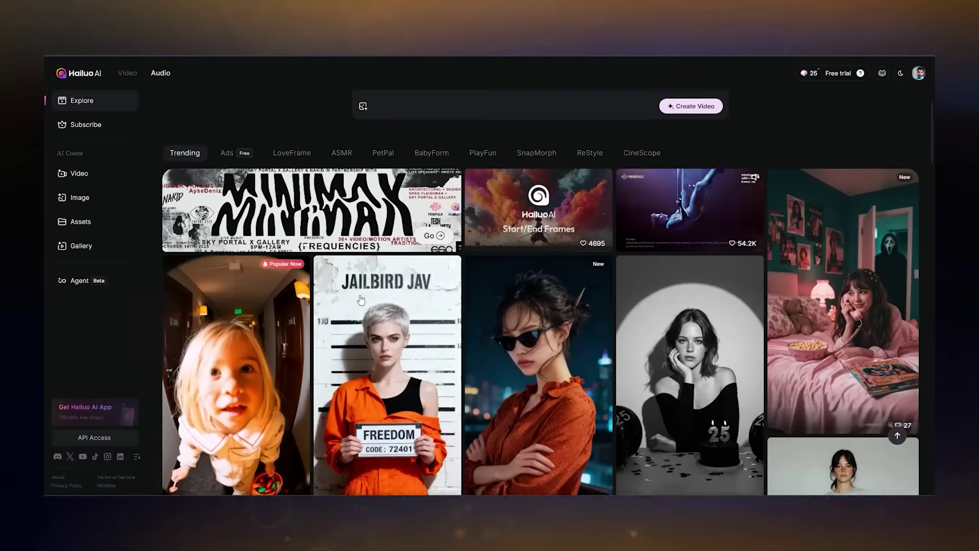
Use the Jail Portrait template and upload a person's photo into its Image slot.
scroll(361, 299, "down", 3)
scroll(410, 224, "down", 2)
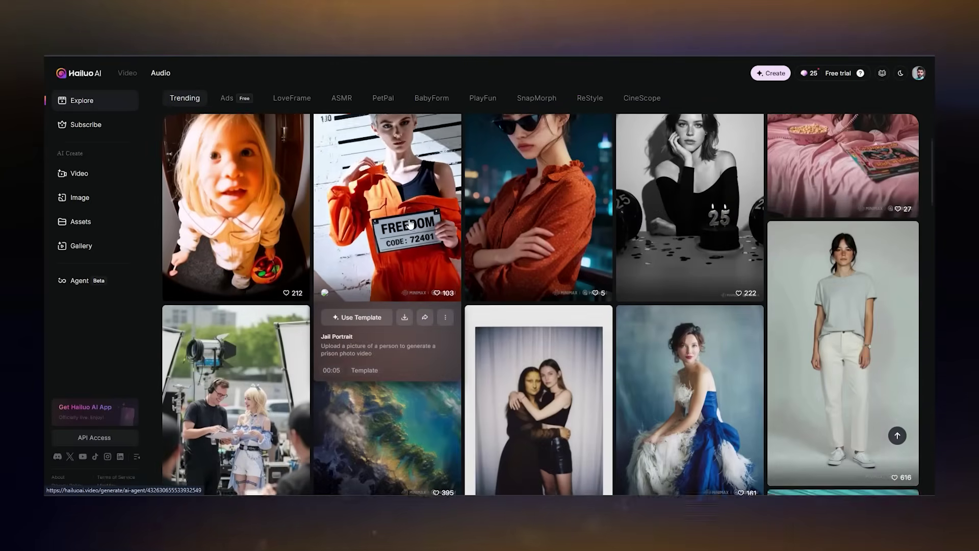
scroll(411, 225, "down", 6)
scroll(410, 306, "up", 10)
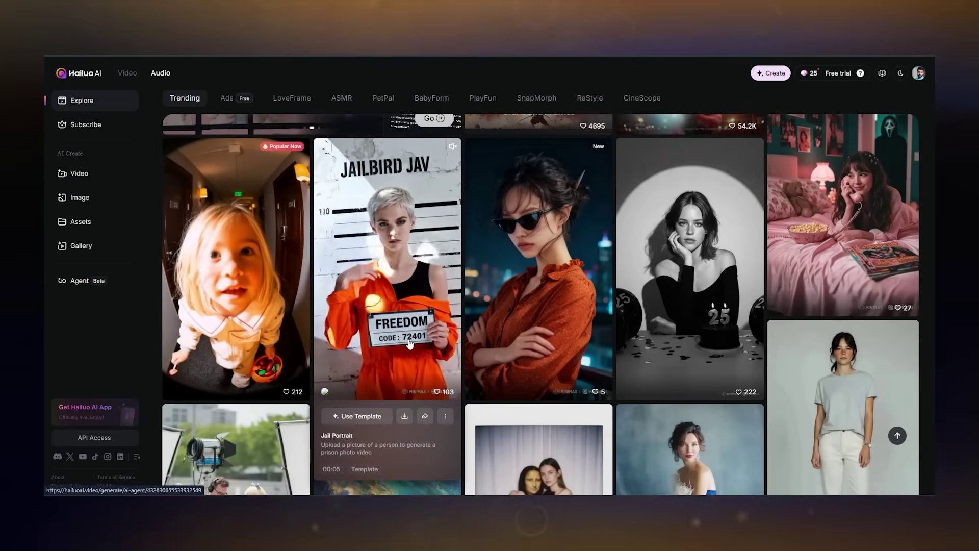
left_click(357, 416)
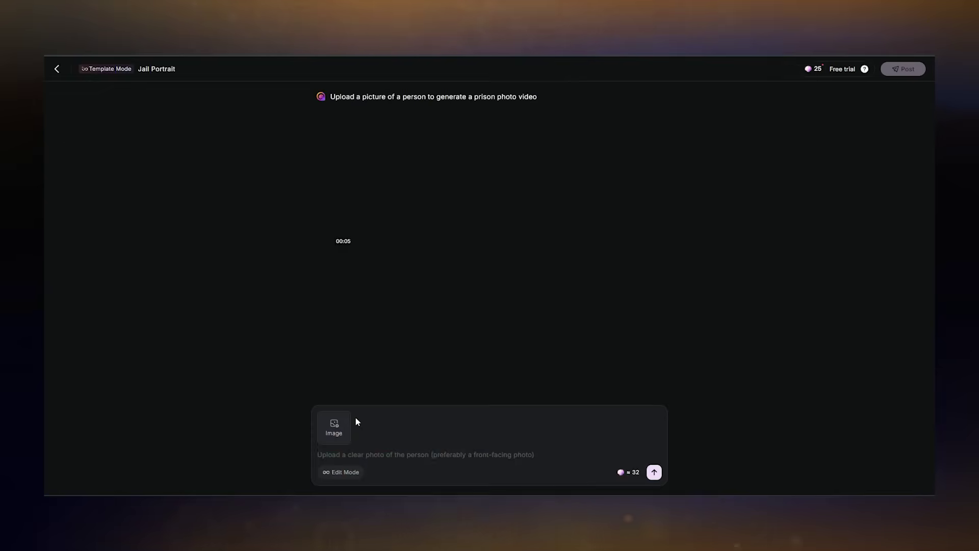
left_click(356, 421)
left_click(421, 249)
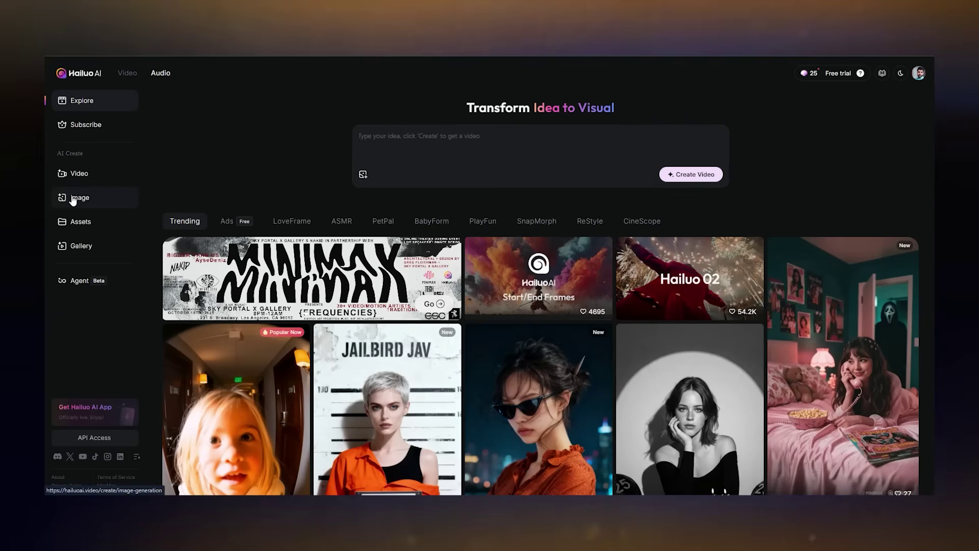
Open image generation and try the 21:9, 16:9 and 4:3 aspect ratios.
left_click(74, 195)
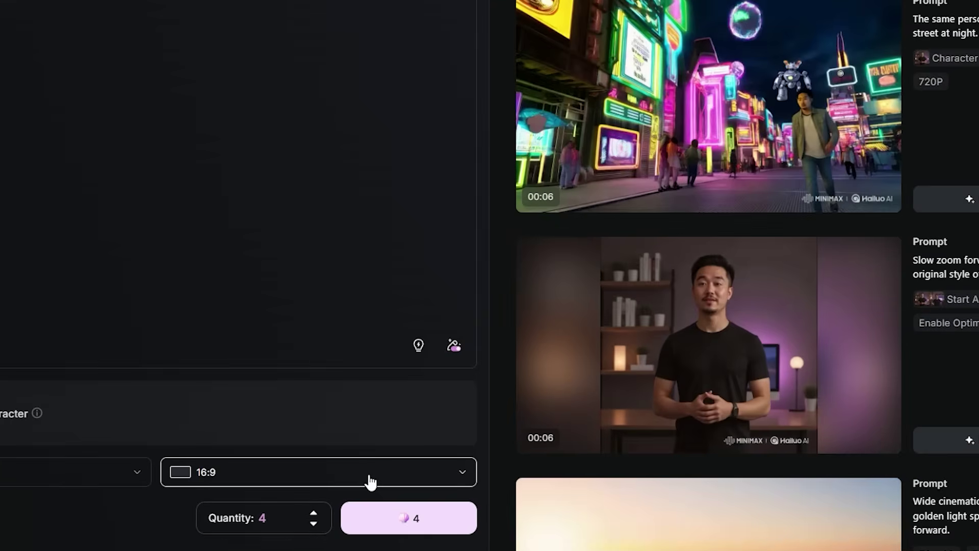
left_click(414, 451)
left_click(307, 414)
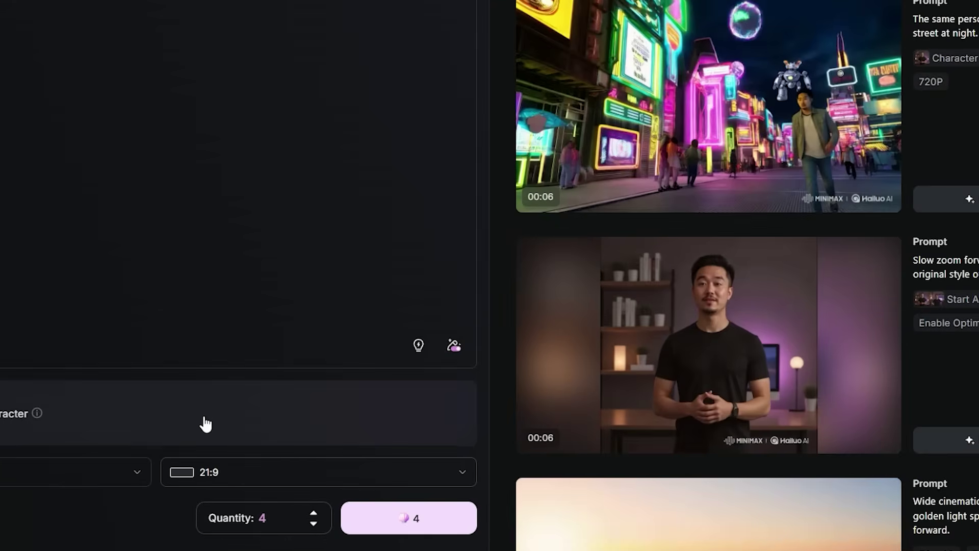
left_click(214, 469)
left_click(250, 428)
left_click(239, 479)
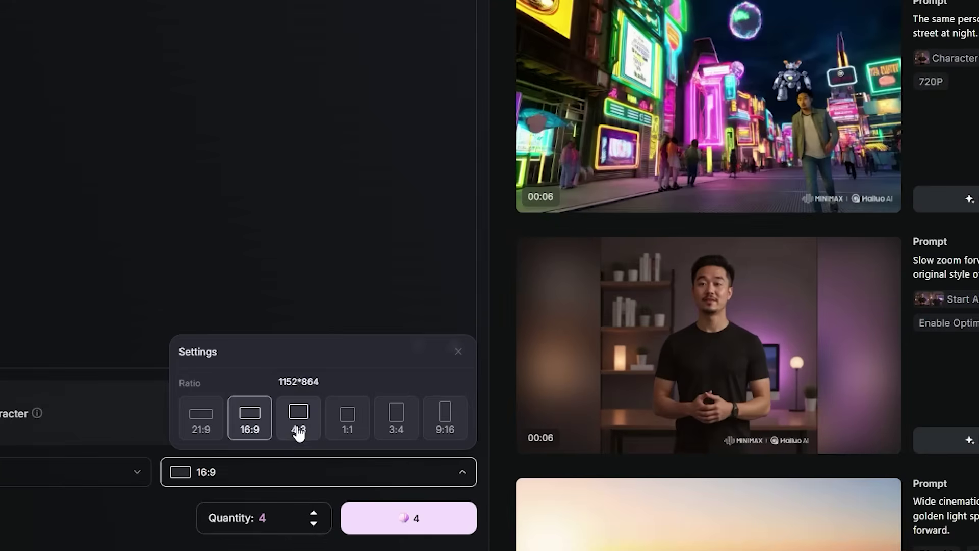
left_click(299, 429)
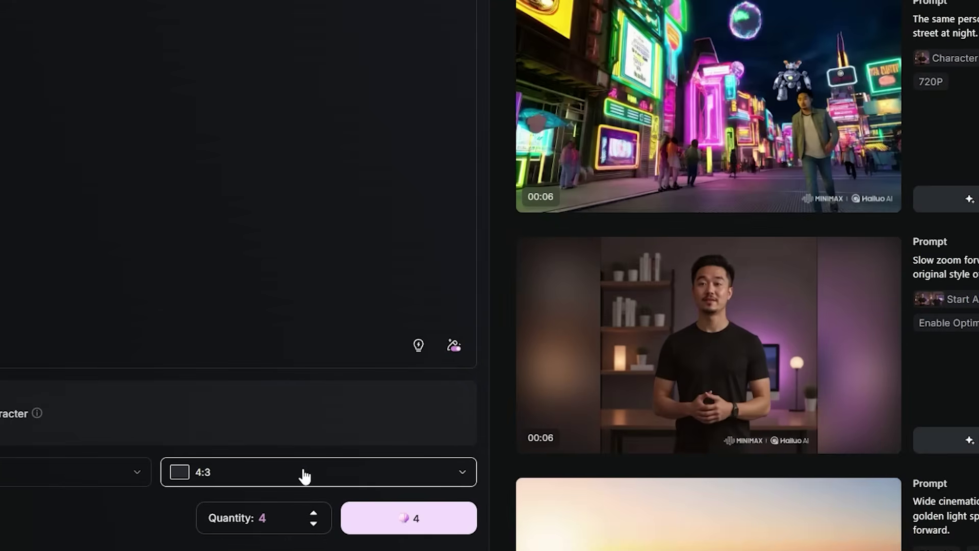
Try the 1:1 and 3:4 ratios, then settle on 9:16.
left_click(304, 476)
left_click(350, 419)
left_click(326, 465)
left_click(399, 424)
left_click(309, 469)
left_click(443, 423)
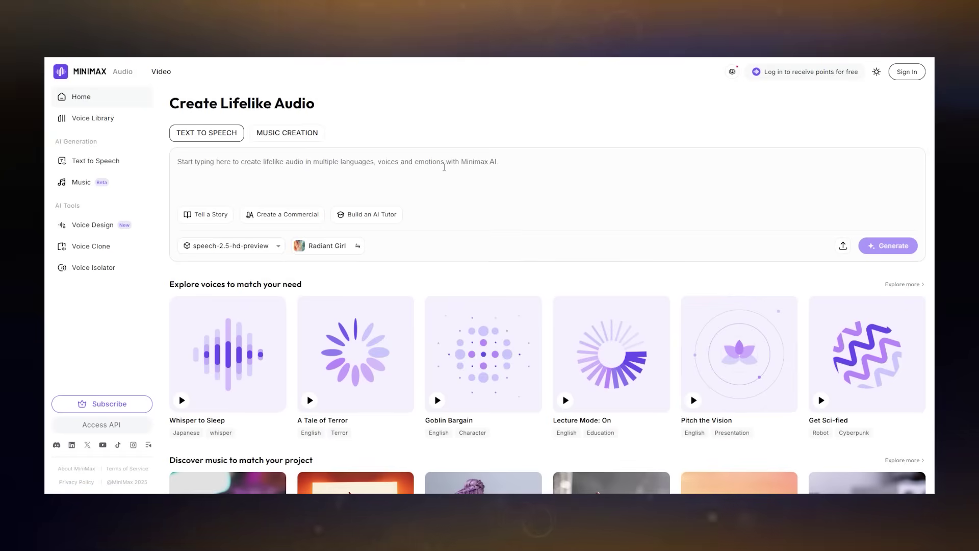
In Music Creation, describe 'gentle piano with a cinematic feel' and create the track.
scroll(444, 167, "down", 3)
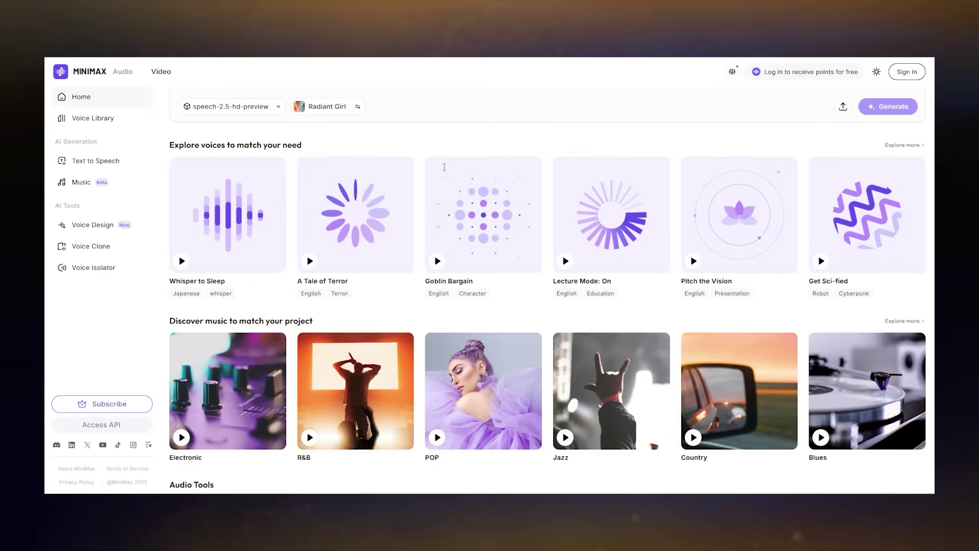
scroll(444, 167, "down", 3)
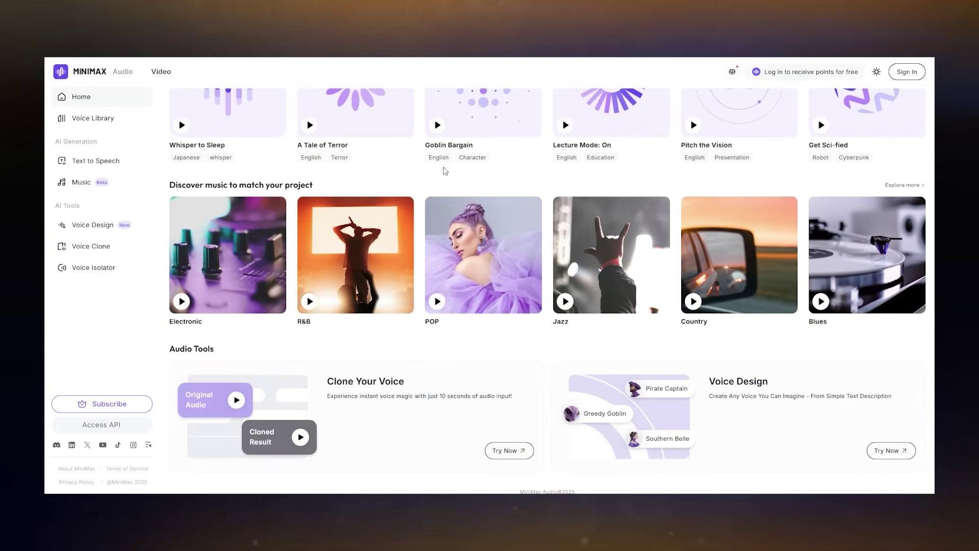
scroll(173, 134, "up", 6)
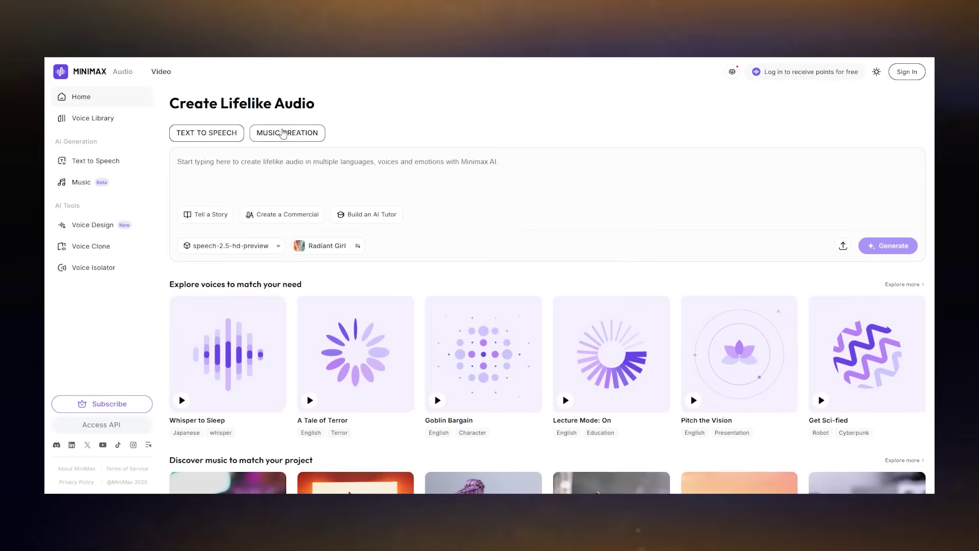
left_click(283, 134)
scroll(436, 123, "down", 1)
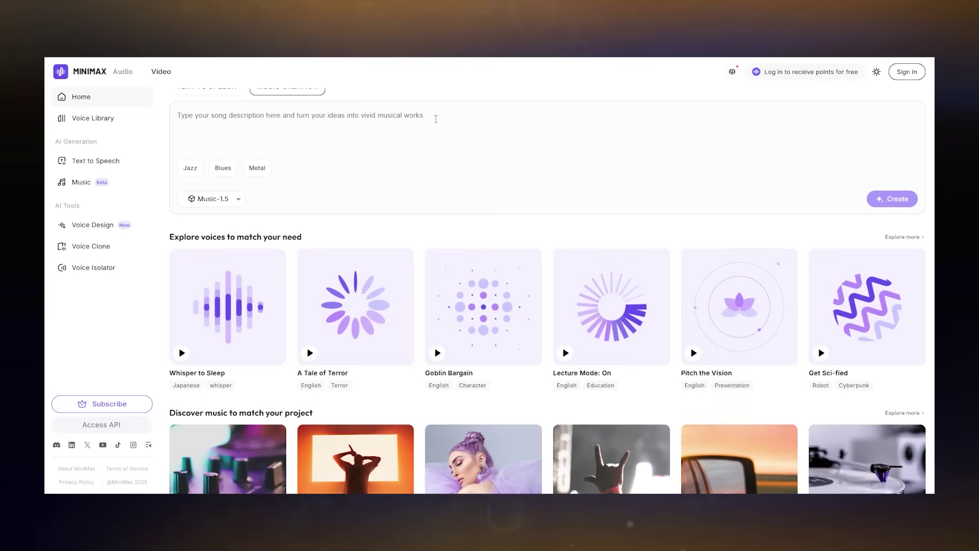
scroll(436, 118, "up", 1)
left_click(198, 158)
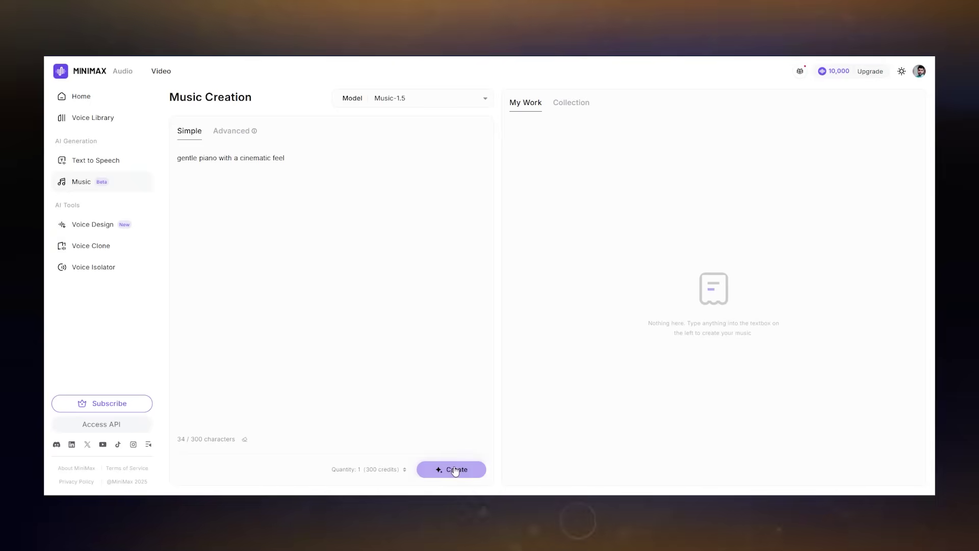
left_click(455, 469)
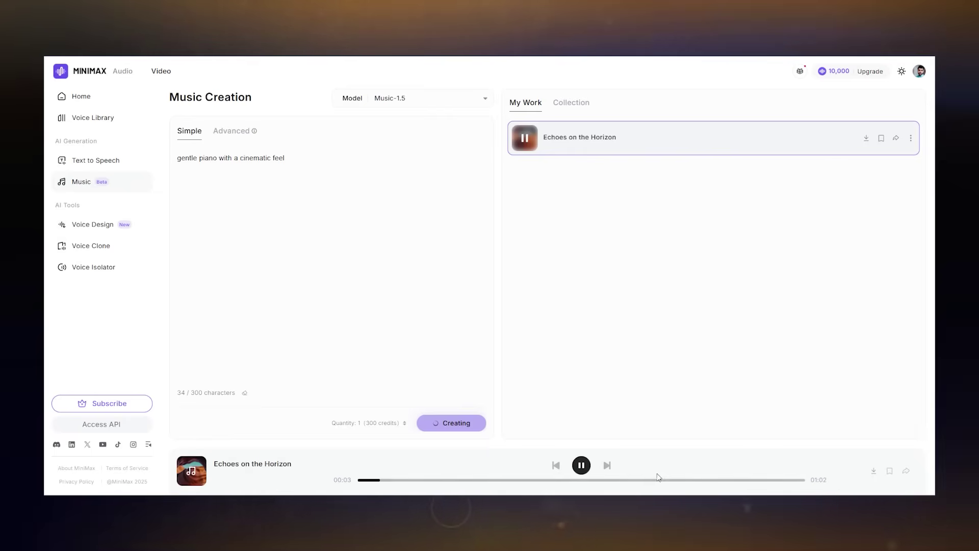
Pause the 'Echoes on the Horizon' track in the player bar.
left_click(584, 465)
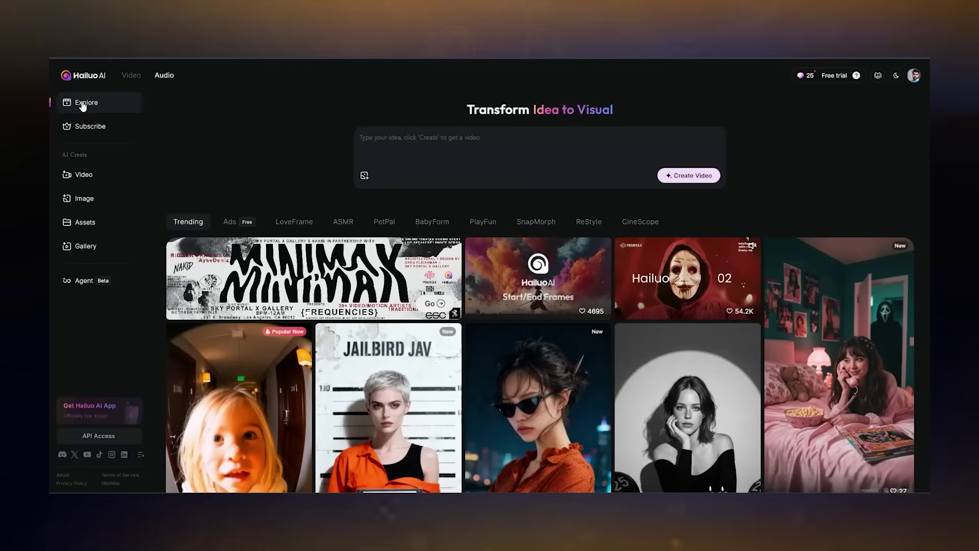
Scroll through the Trending template cards on the Explore page, like Jail Portrait and Pet Product Ad.
scroll(362, 298, "down", 3)
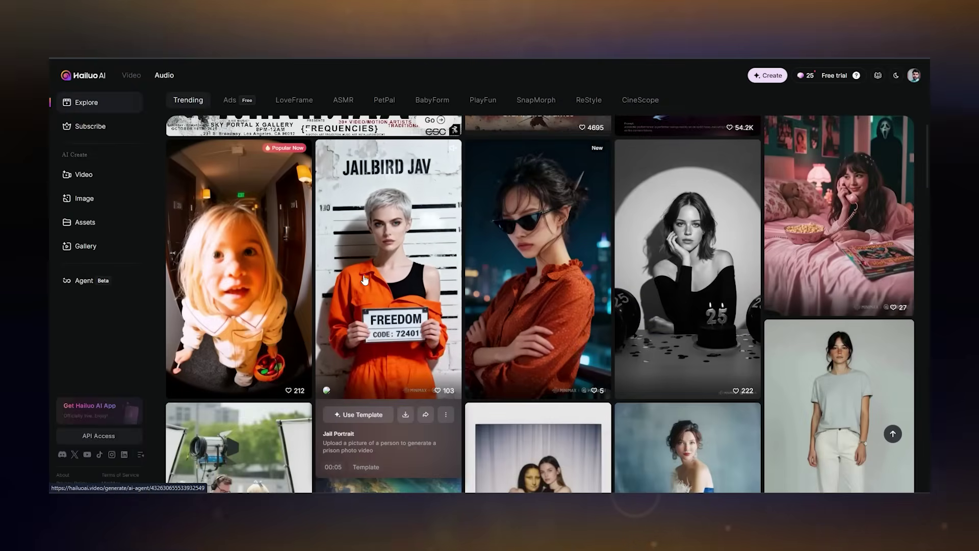
scroll(411, 224, "down", 2)
scroll(411, 224, "down", 8)
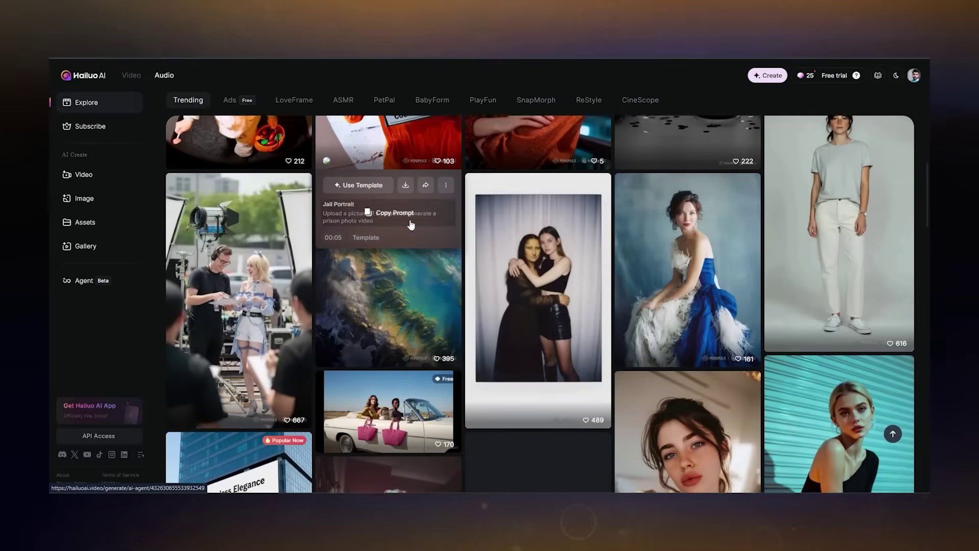
scroll(408, 219, "down", 5)
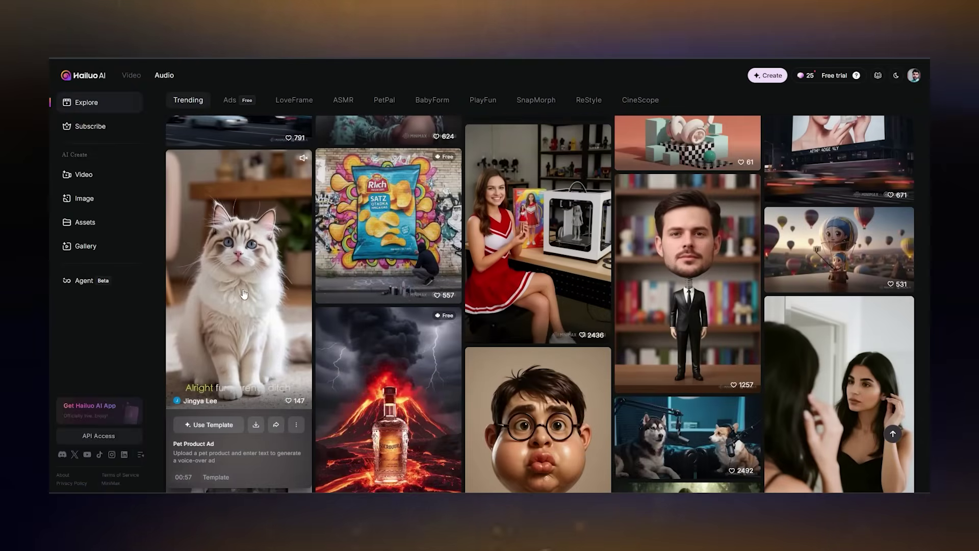
scroll(245, 260, "down", 2)
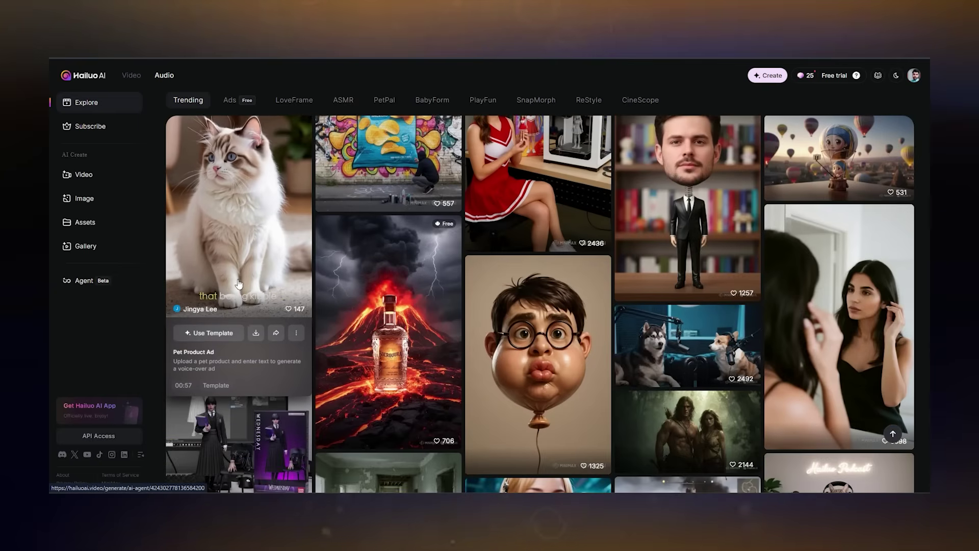
scroll(371, 296, "up", 5)
scroll(370, 296, "up", 10)
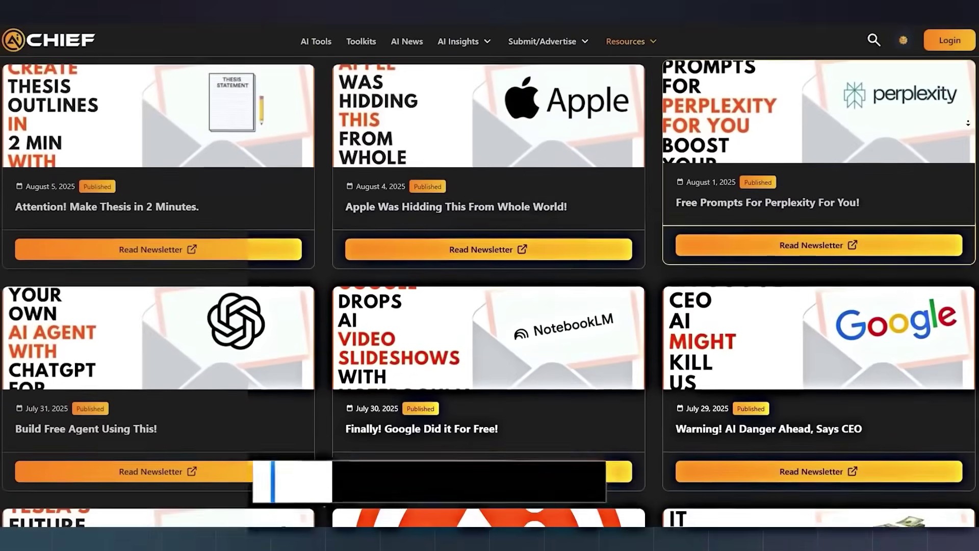
scroll(967, 123, "down", 3)
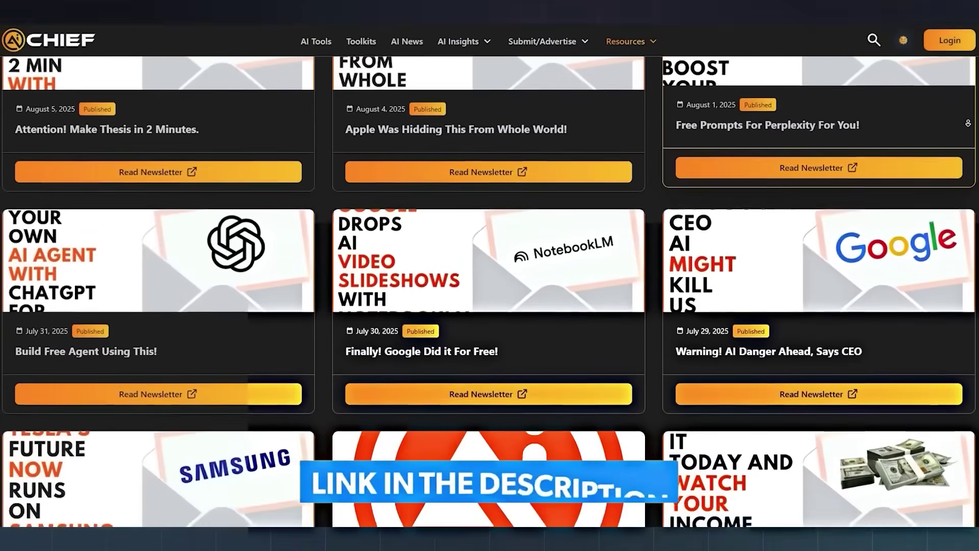
scroll(967, 123, "down", 1)
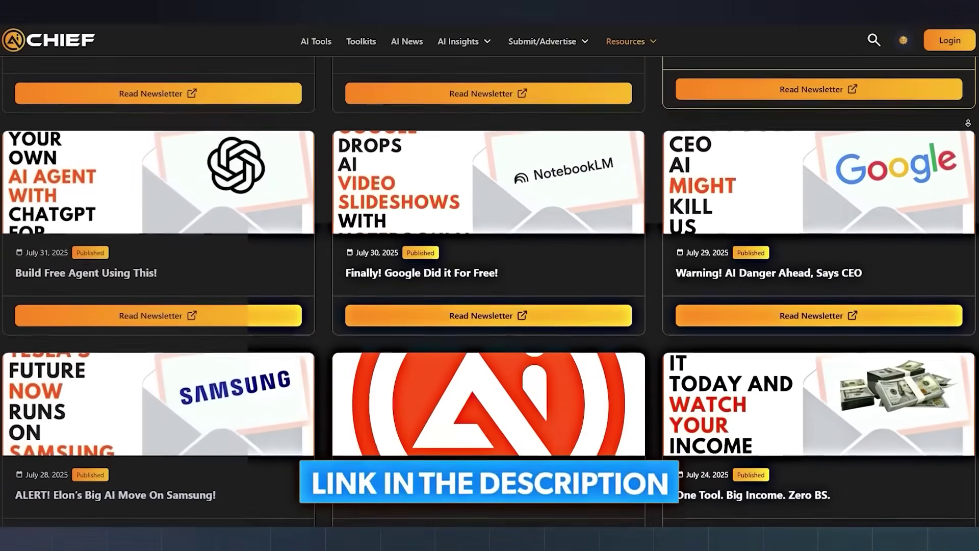